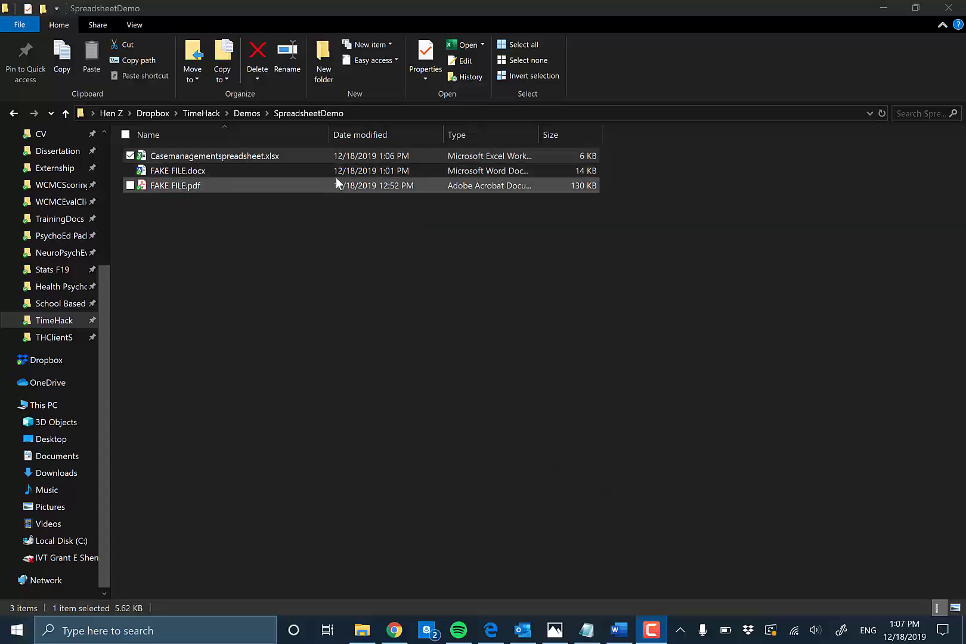
- Open Casemanagementspreadsheet.xlsx from the SpreadsheetDemo folder in Excel
left_click(342, 171)
key("Up")
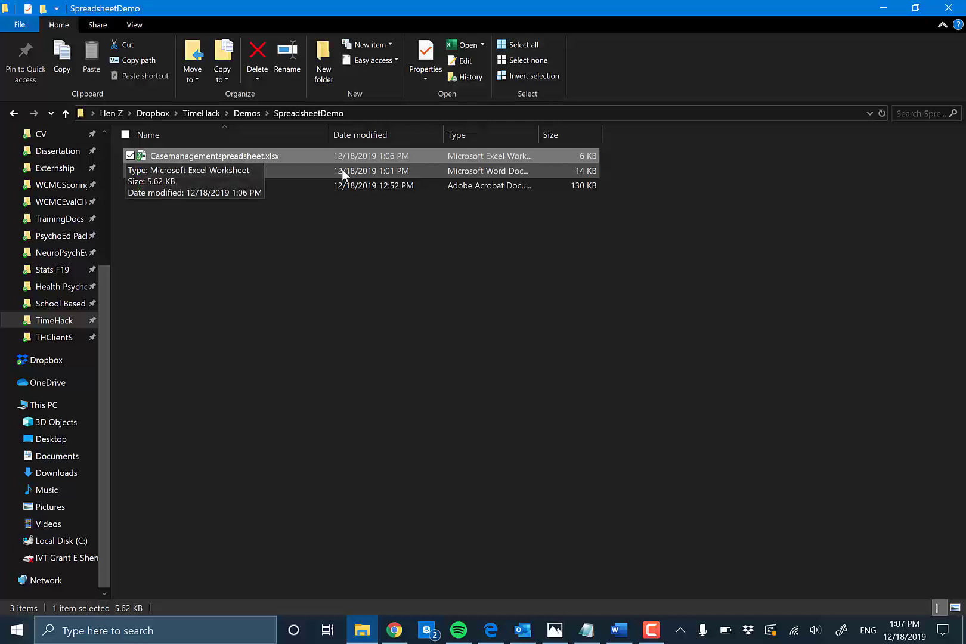
double_click(342, 170)
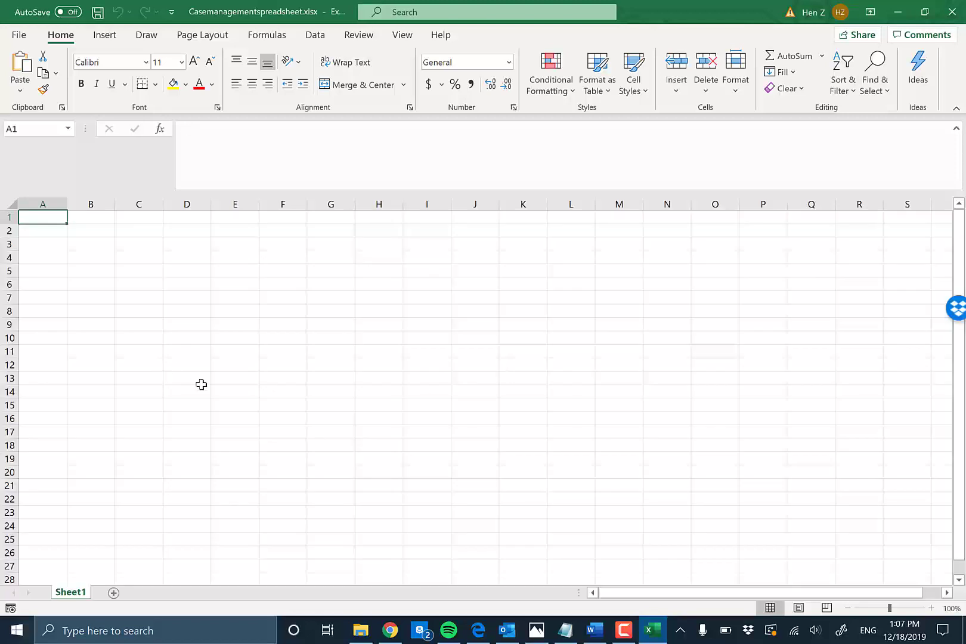
- Bring the FAKE FILE.docx student record forward in Word and place the cursor in it
key("alt+Tab")
key("alt+Tab")
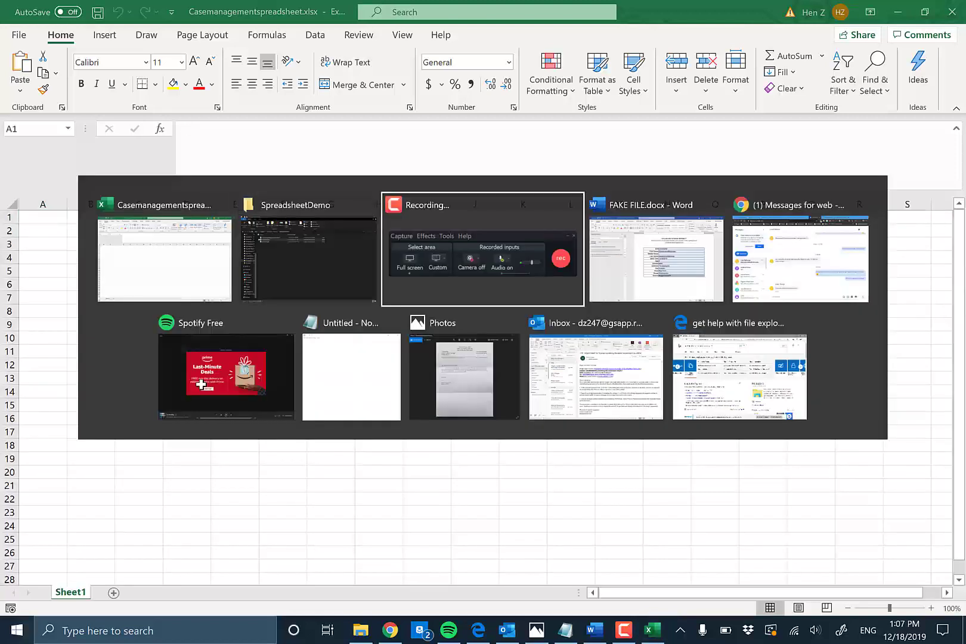
key("alt+Tab")
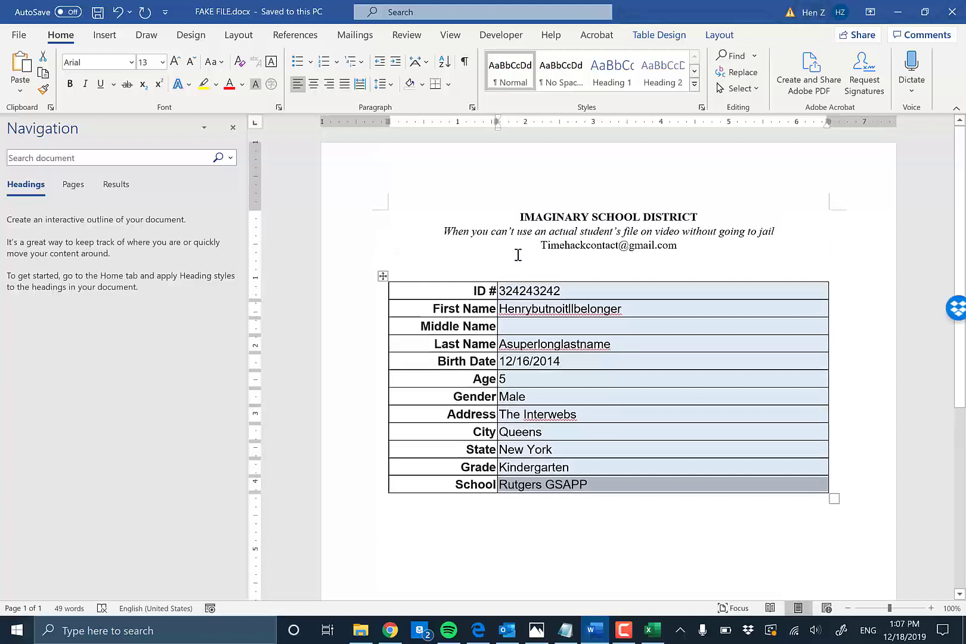
scroll(525, 245, "up", 2)
left_click(541, 222)
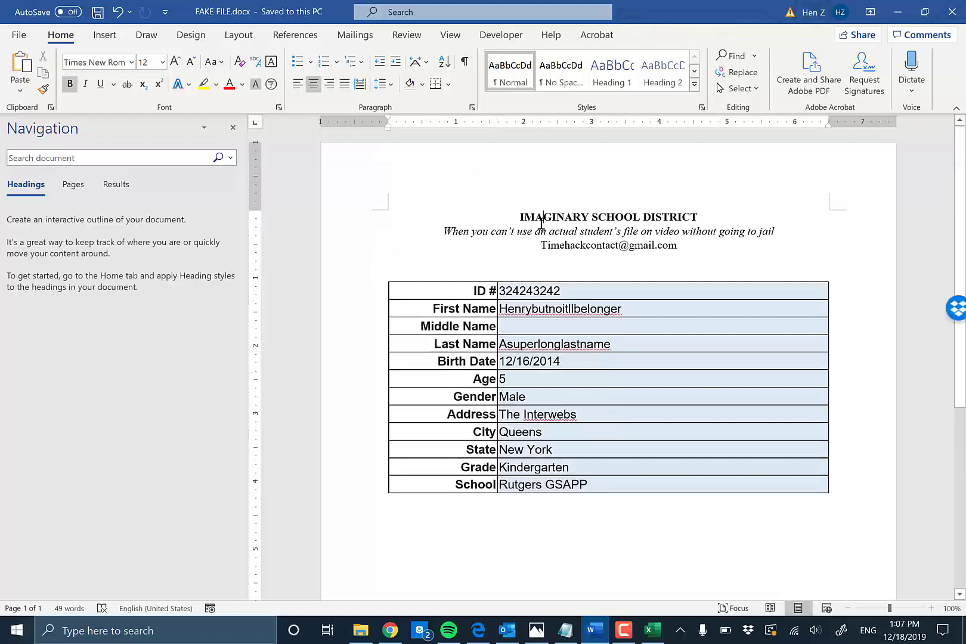
key("Down")
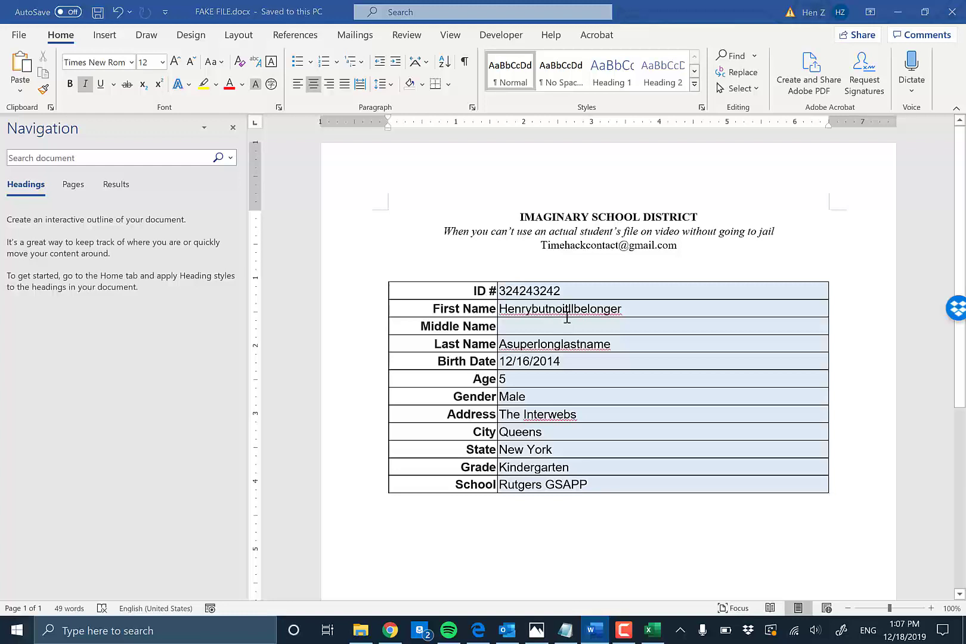
- Enter the headers ID, Last Name and First Name in A1:C1
key("alt+Tab")
type("ID")
key("Tab")
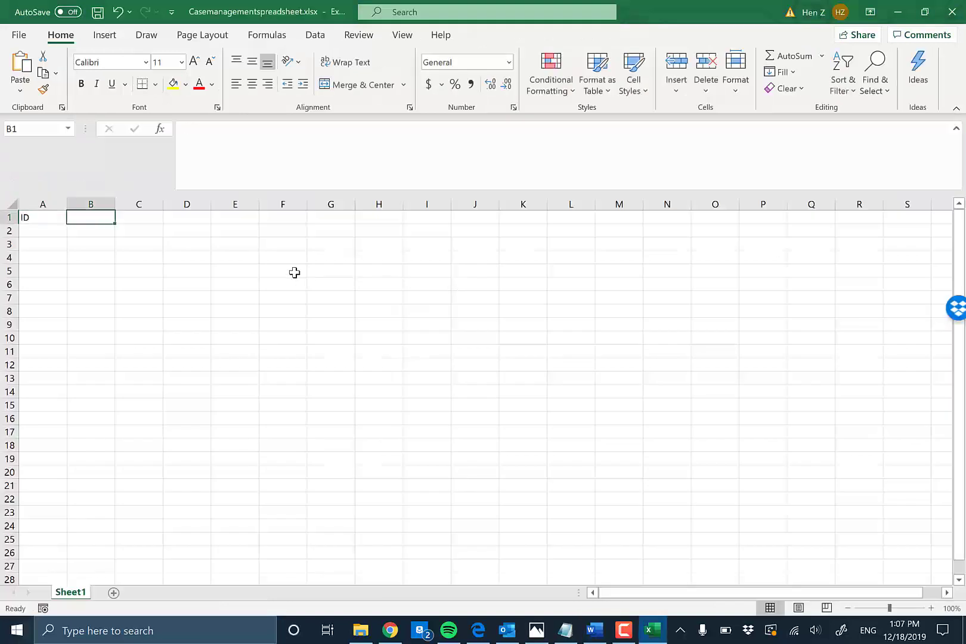
type("Last Name")
key("Tab")
type("First Name")
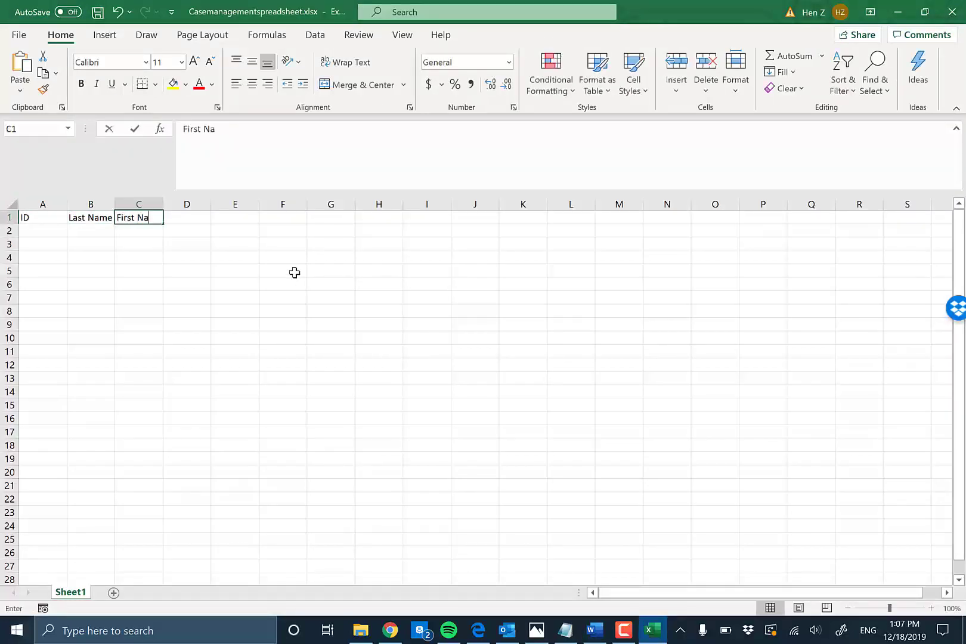
key("Tab")
- Add the headers Age, DOB, School and Compliance Date in D1:G1, checking the Word record
key("alt+Tab")
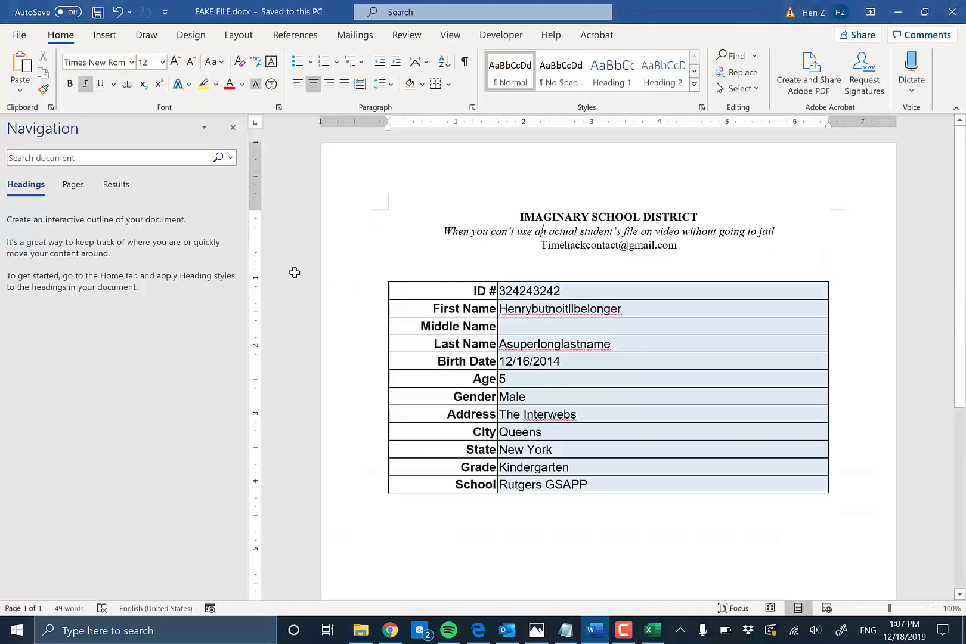
key("alt+Tab")
type("Age")
key("Tab")
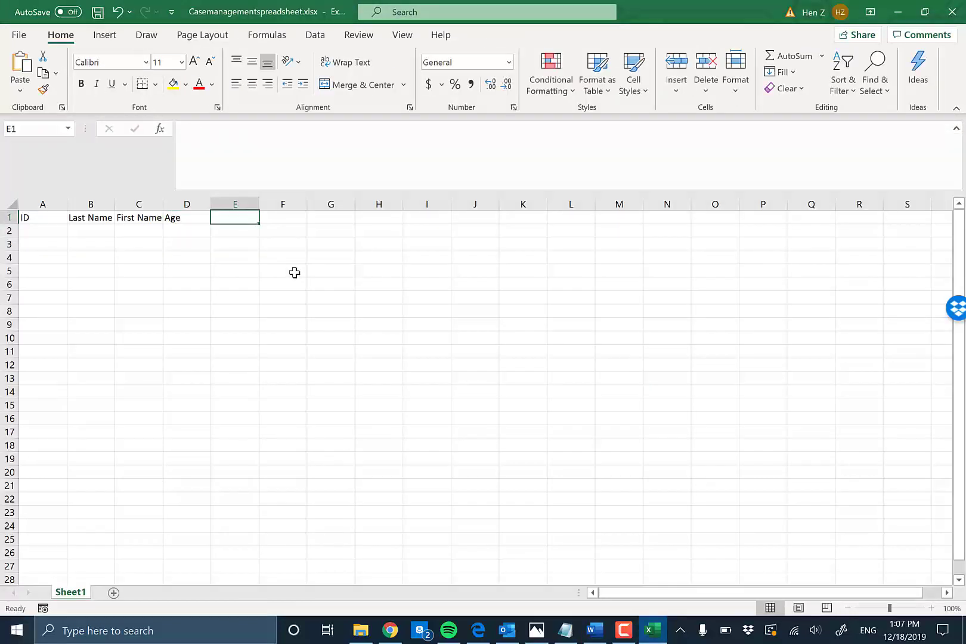
key("alt+Tab")
key("alt+Tab")
type("DOB")
key("Tab")
key("alt+Tab")
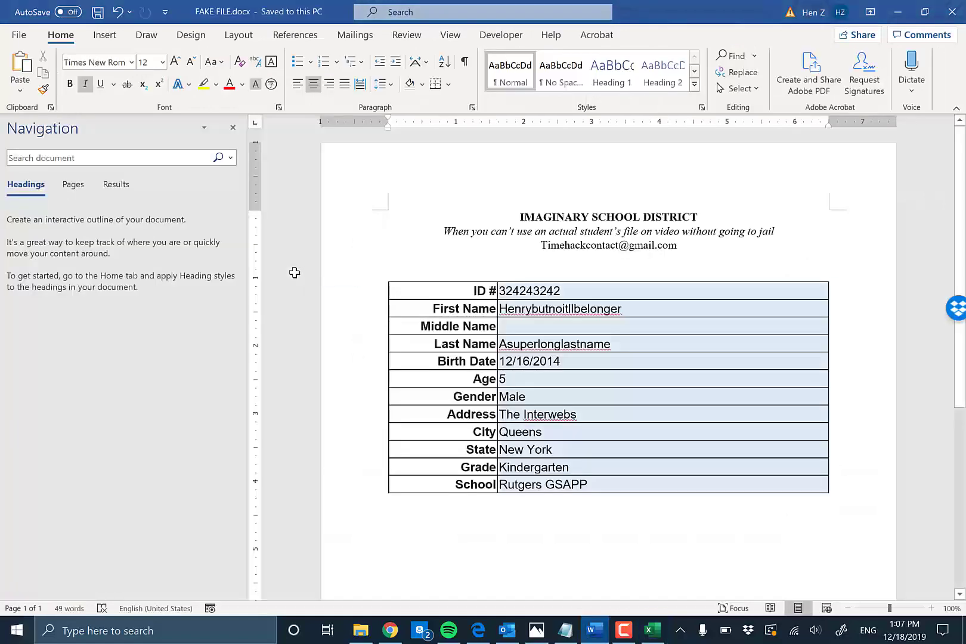
key("alt+Tab")
type("School")
key("Tab")
type("Complia")
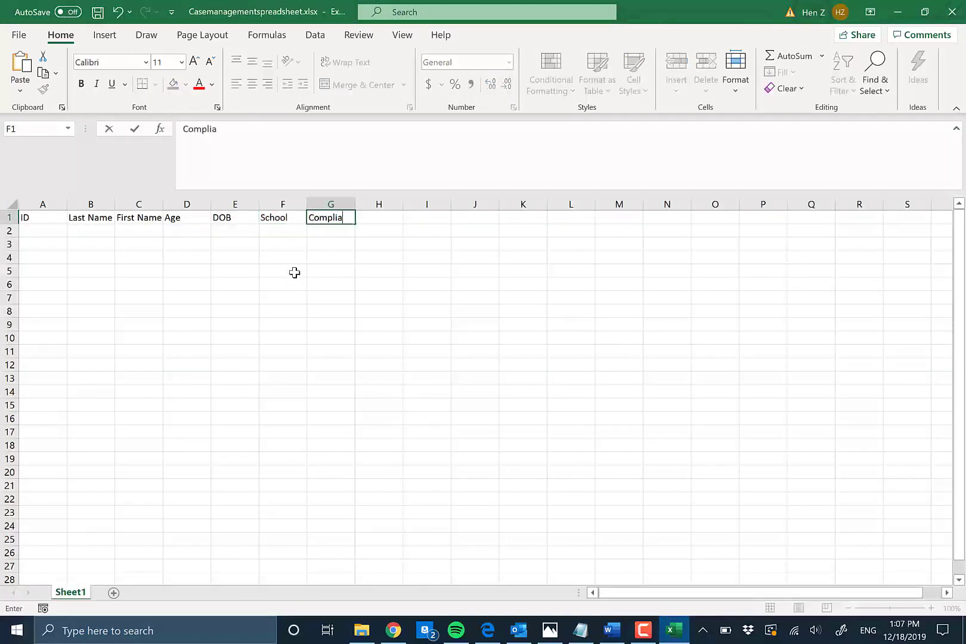
type("nce Date")
key("Return")
key("Up")
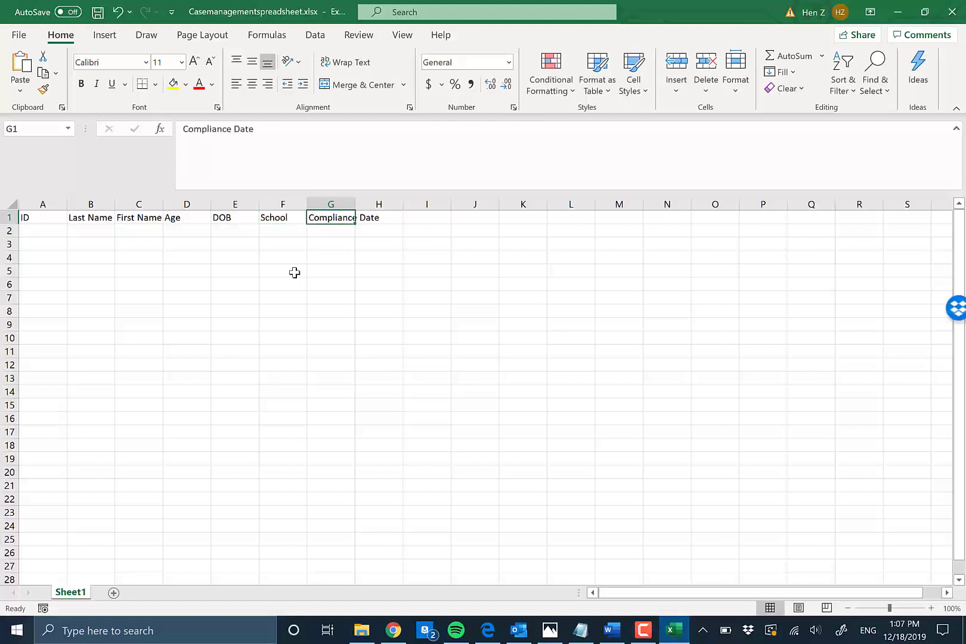
- Set every column in Sheet1 to a width of 17
left_click(42, 204)
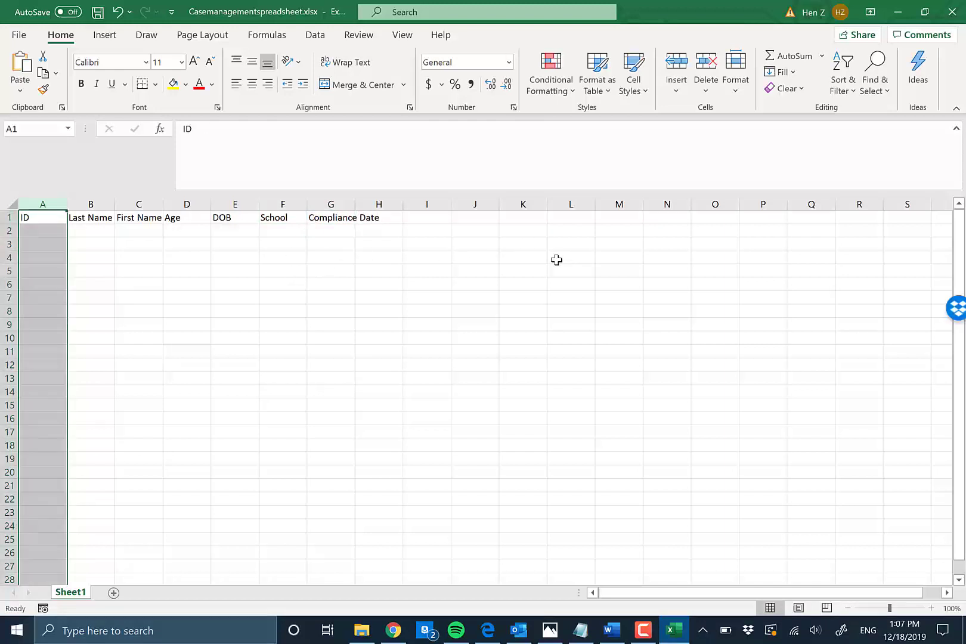
left_click(186, 230)
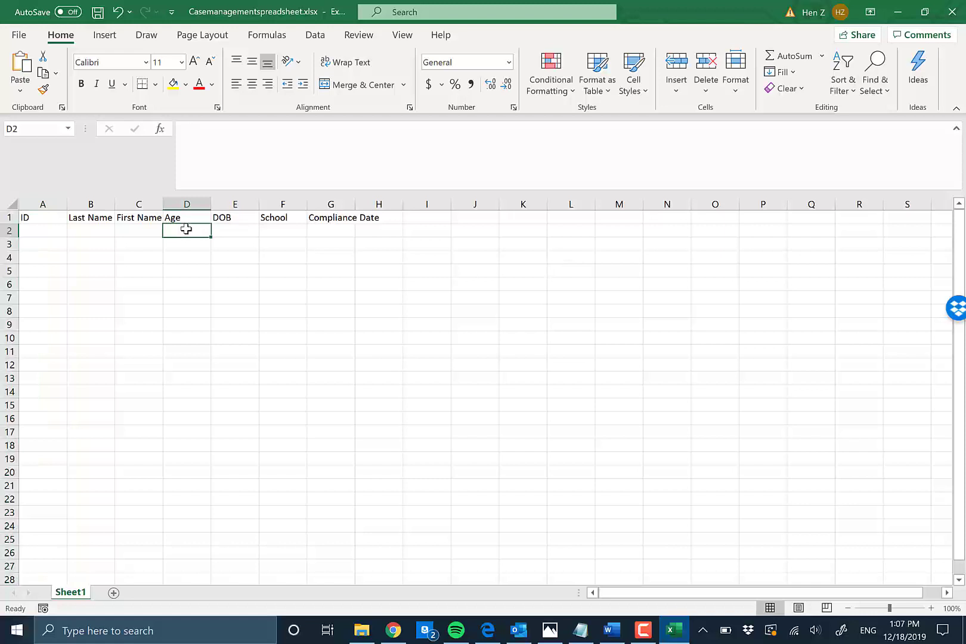
left_click(288, 203)
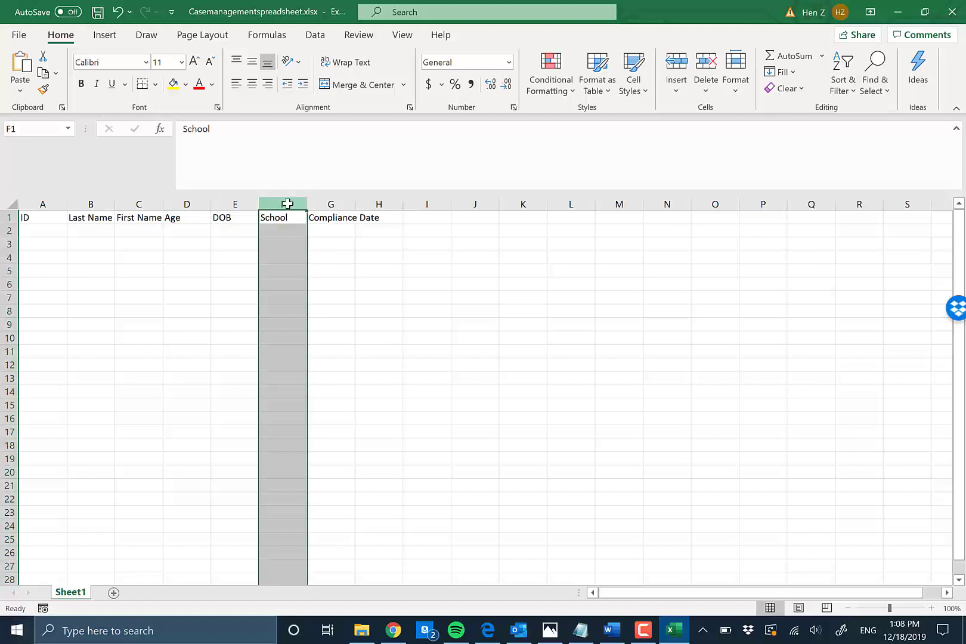
key("ctrl+a")
right_click(287, 204)
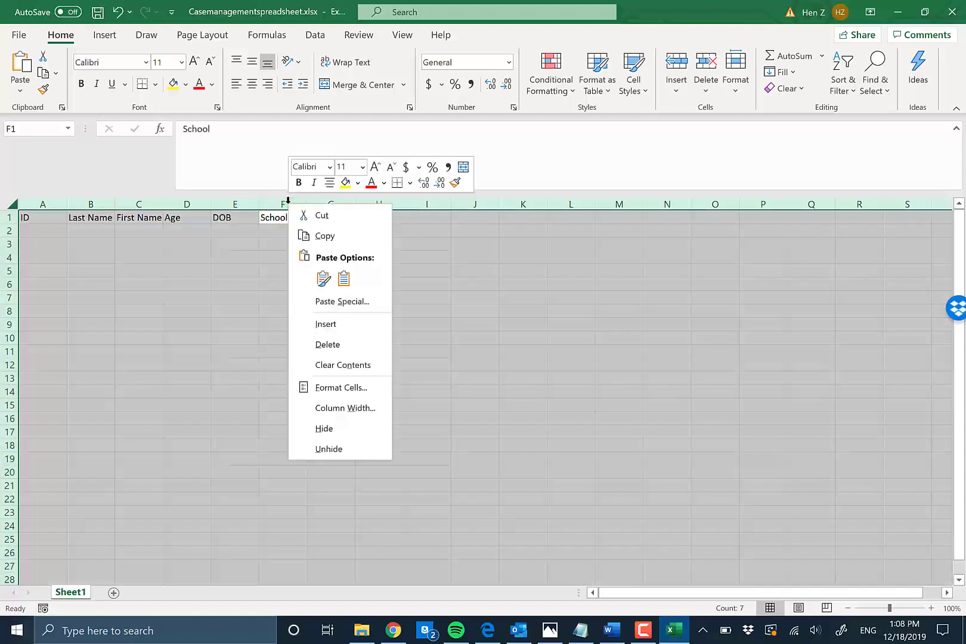
left_click(349, 409)
type("17")
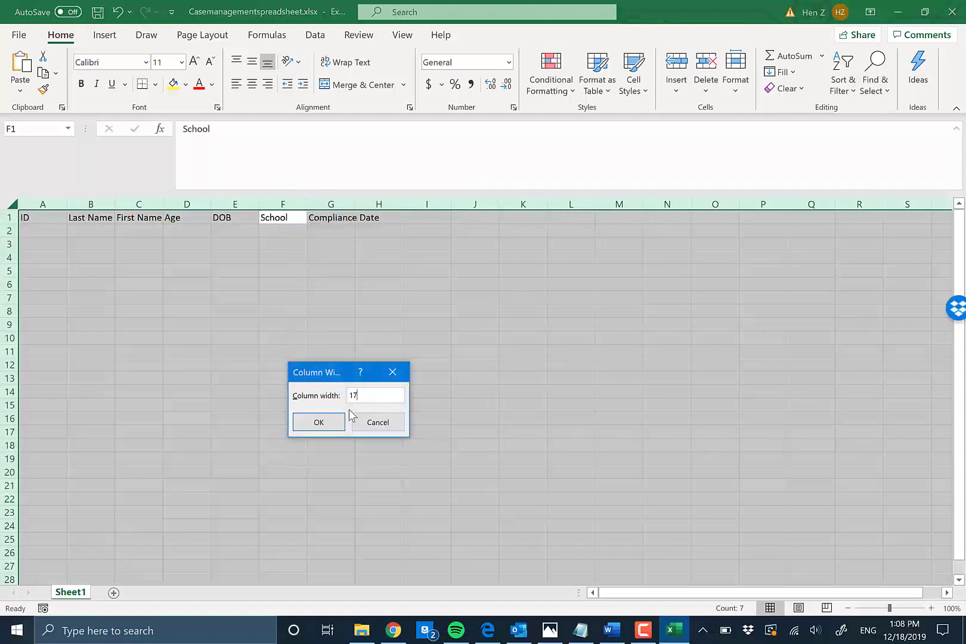
key("Return")
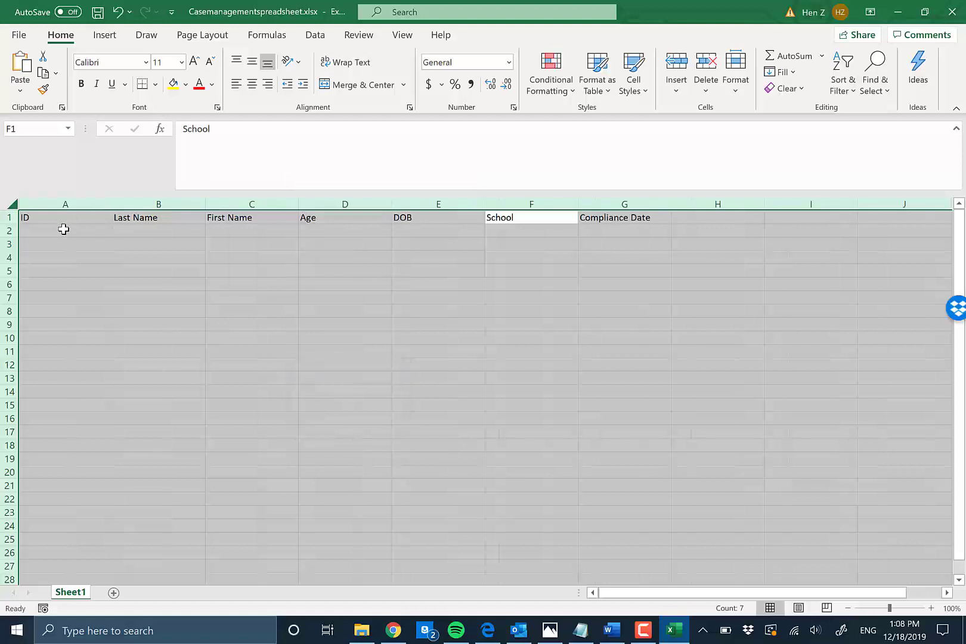
left_click(63, 231)
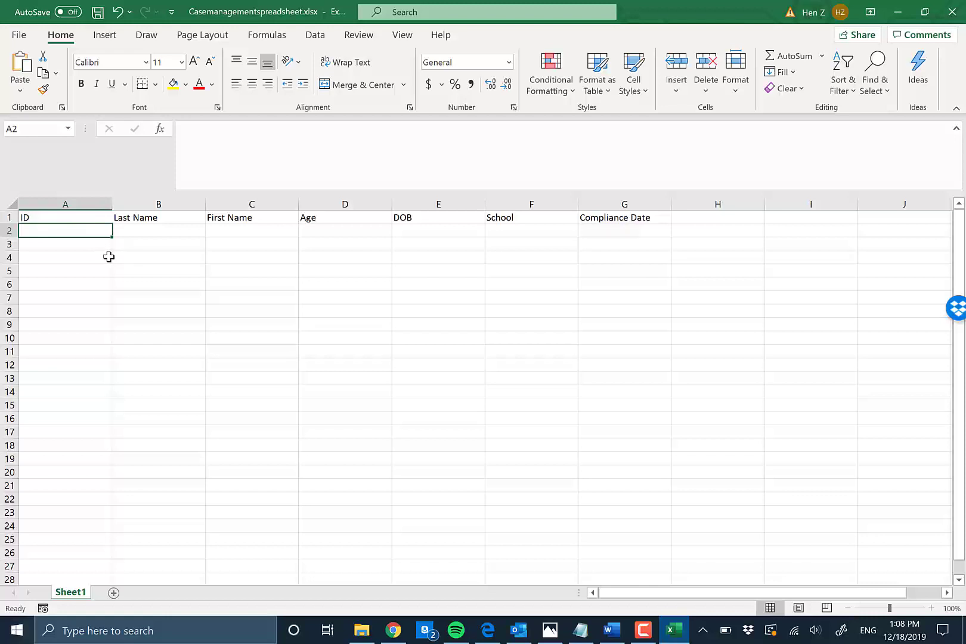
- Copy the student's first name from the Word record and paste it into C2
key("alt")
key("alt")
mouse_move(612, 631)
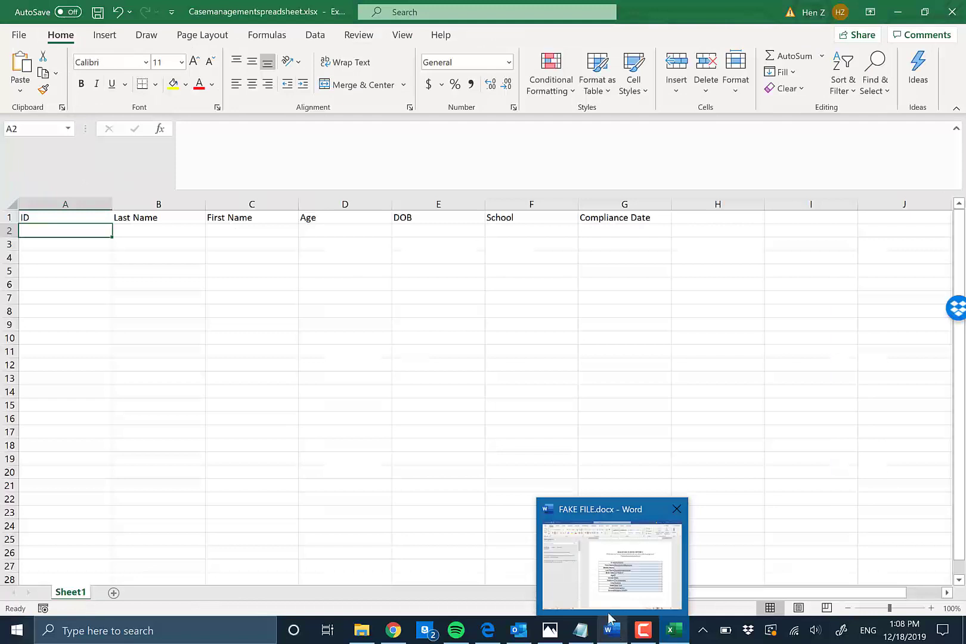
left_click(621, 571)
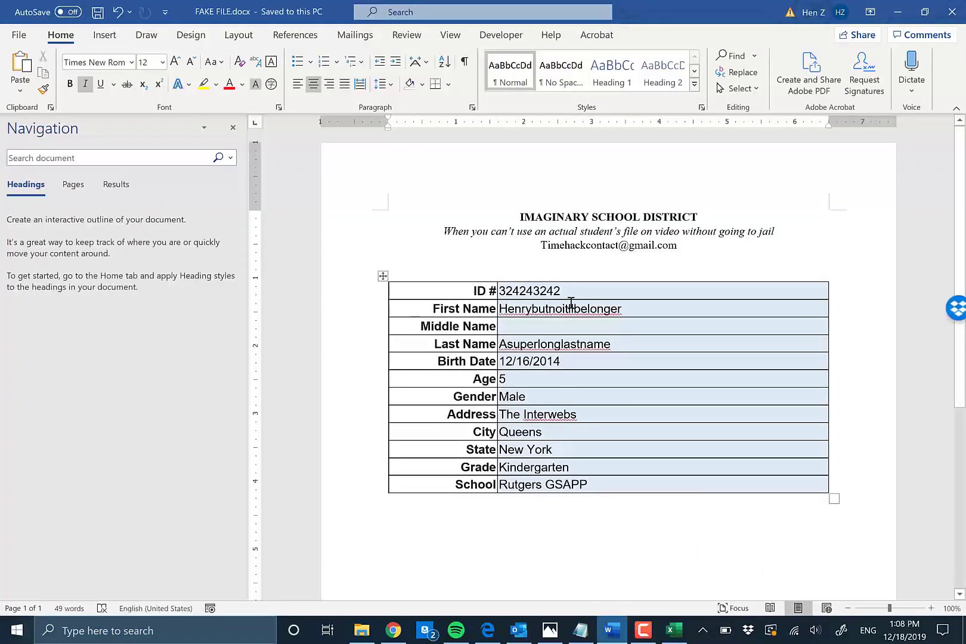
left_click_drag(621, 307, 503, 311)
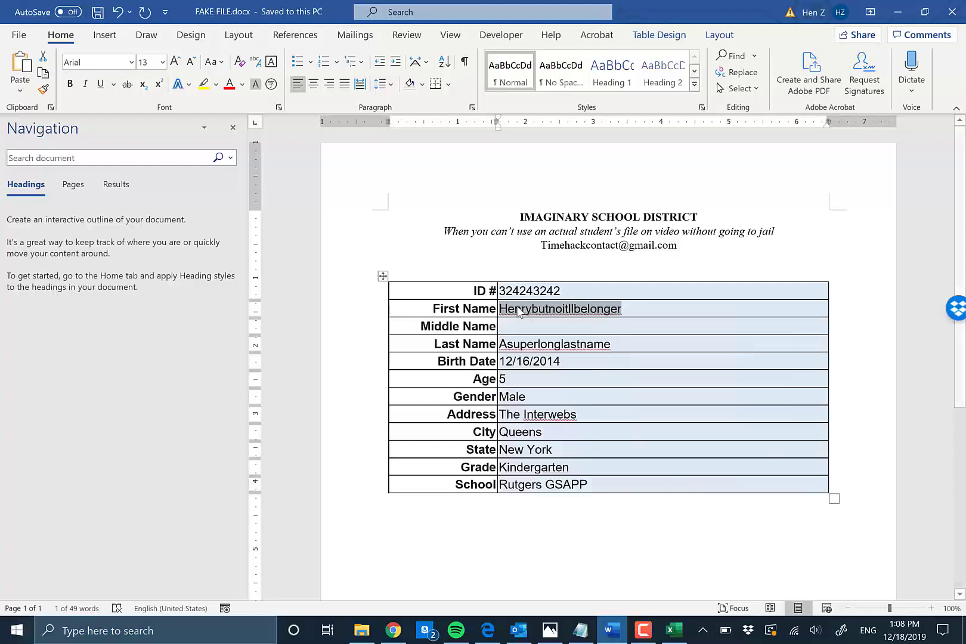
right_click(519, 311)
left_click(542, 372)
key("alt+Tab")
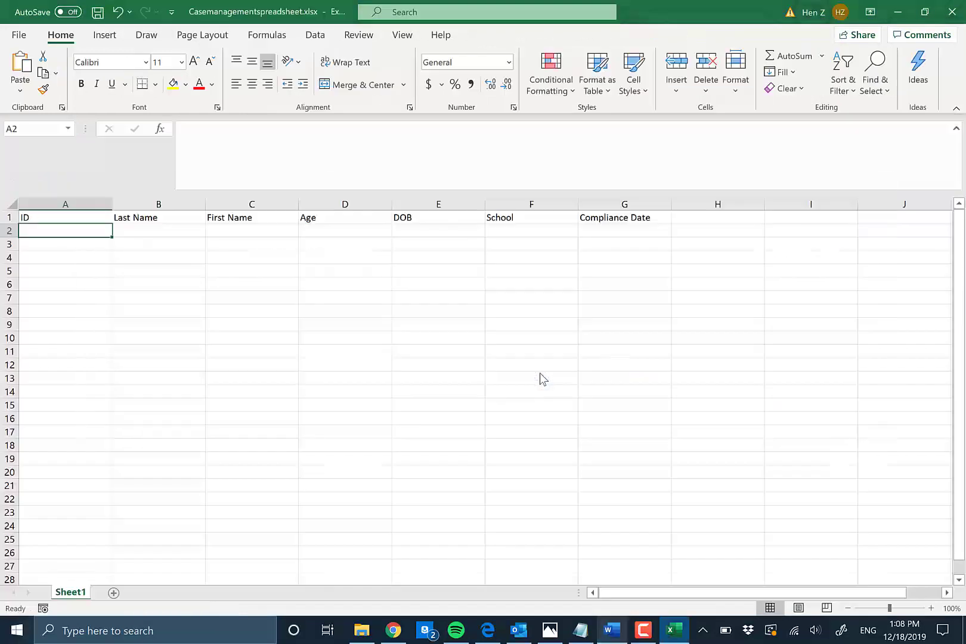
left_click(226, 231)
key("ctrl+v")
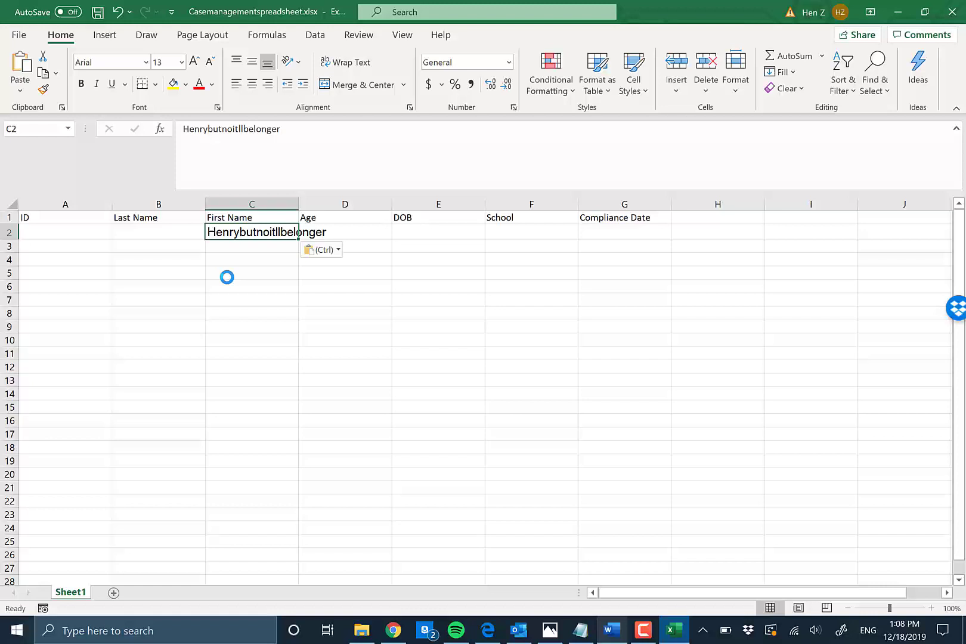
key("Return")
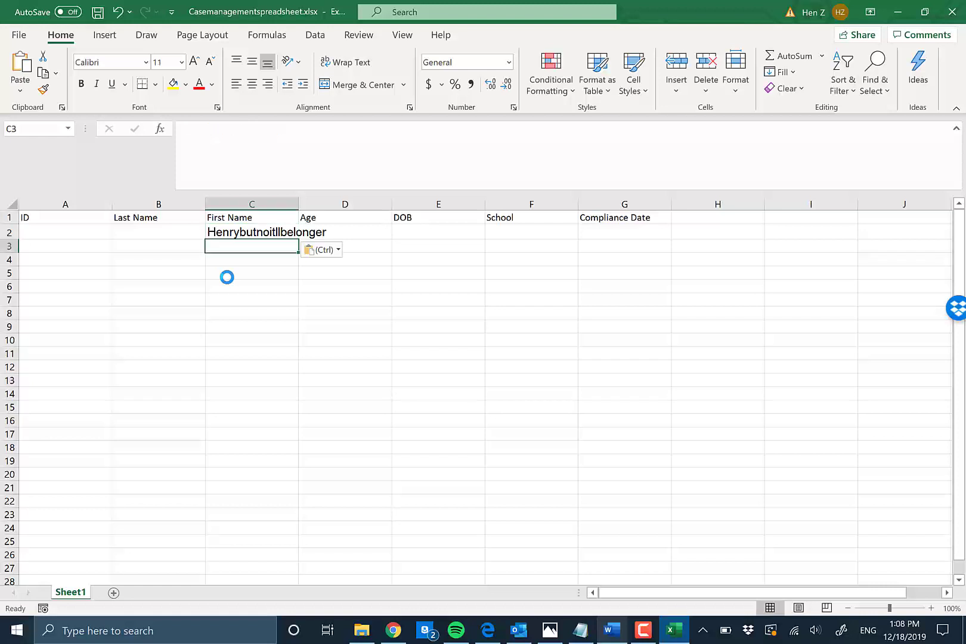
key("alt+Tab")
key("alt+Tab")
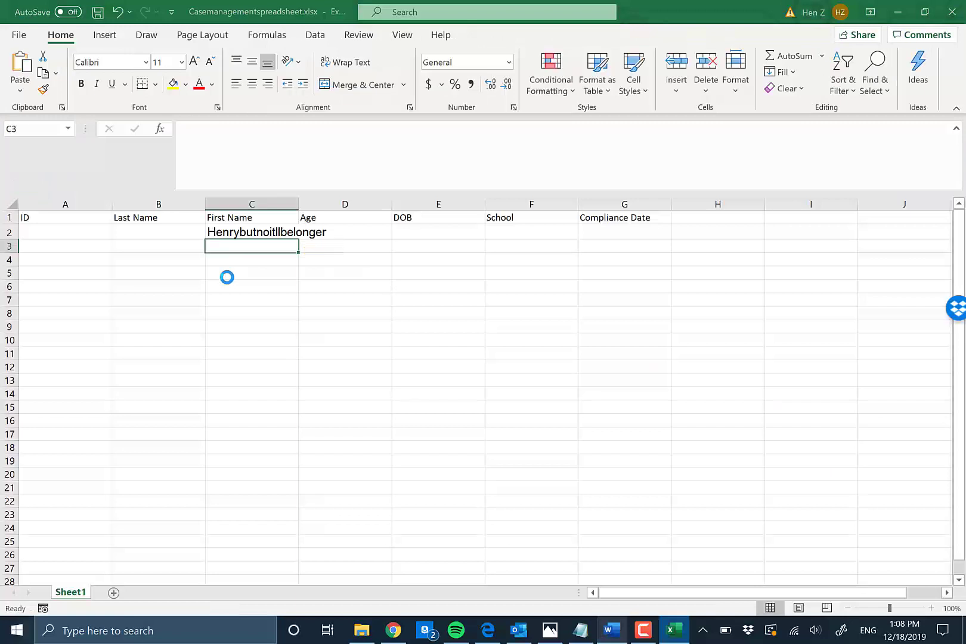
key("alt+Tab")
- Paste the first name as plain text into C3 via the formula bar and widen column C
left_click(550, 310)
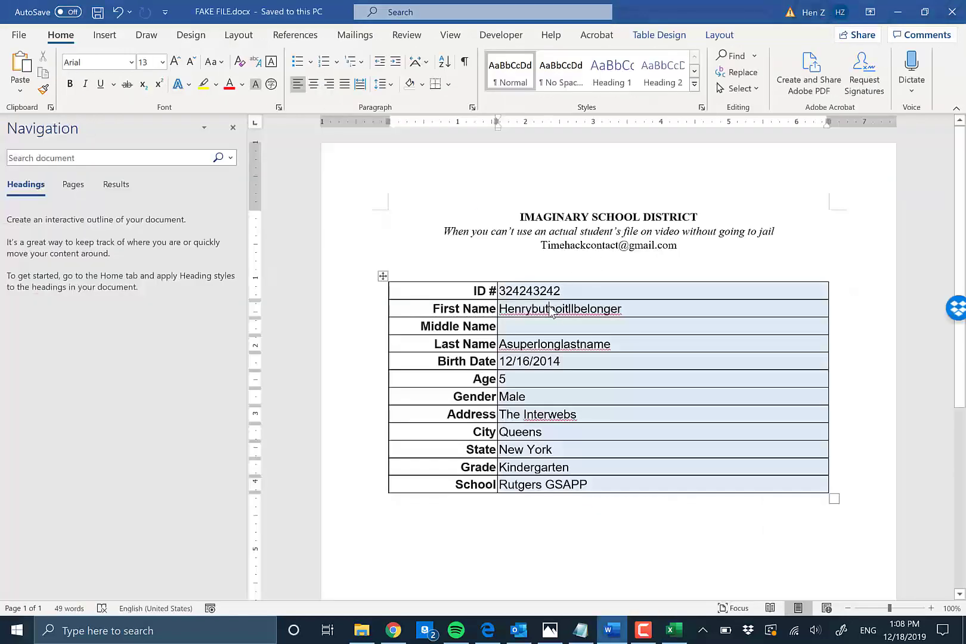
double_click(550, 308)
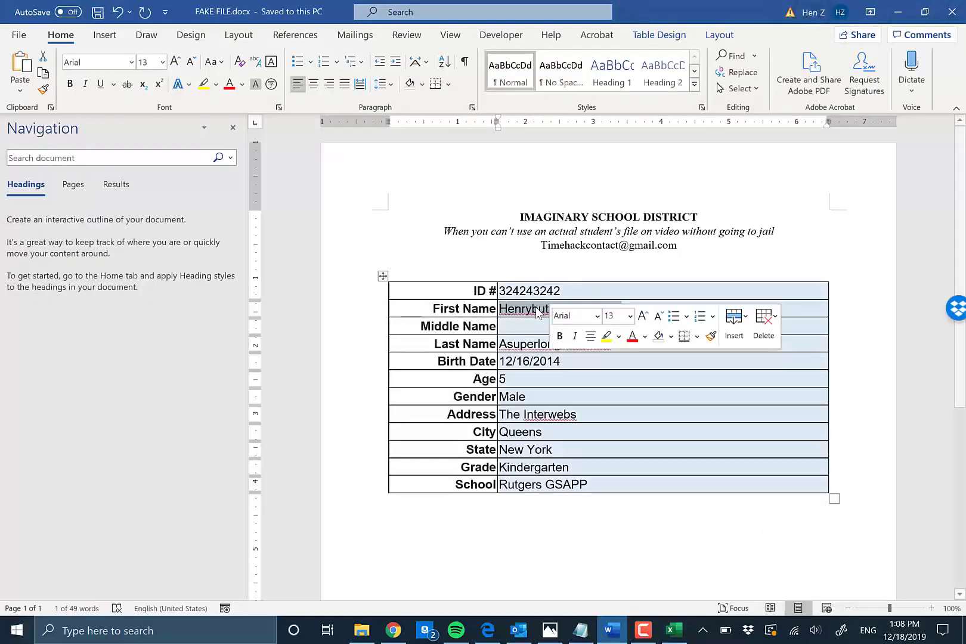
key("alt+Tab")
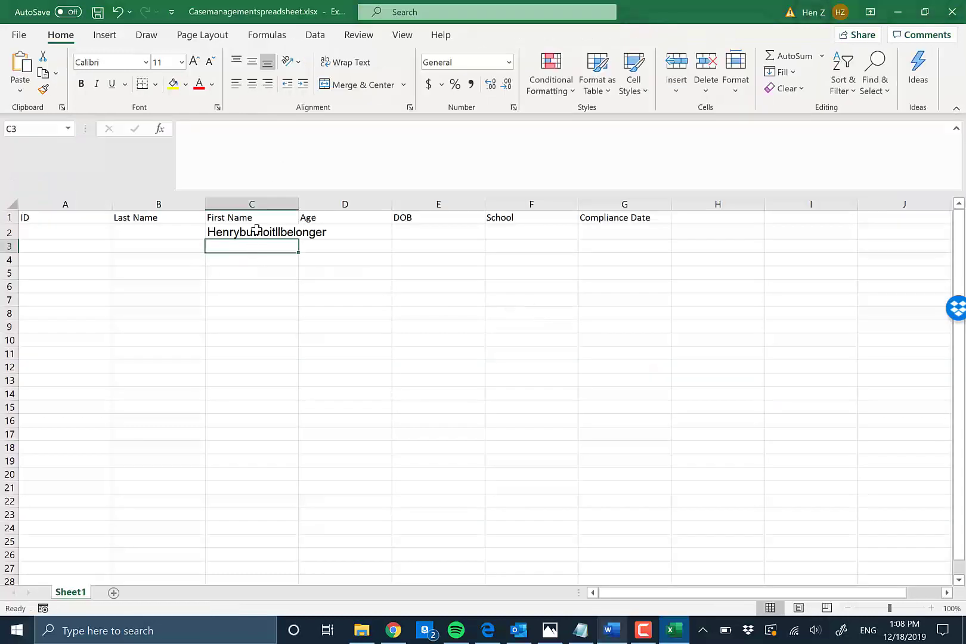
left_click(276, 162)
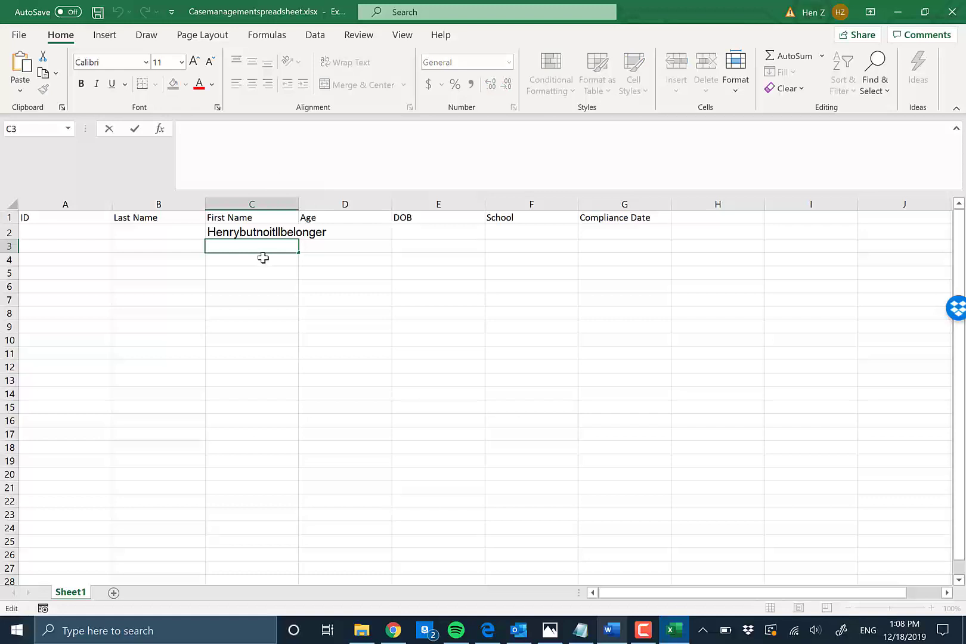
key("ctrl+v")
key("Return")
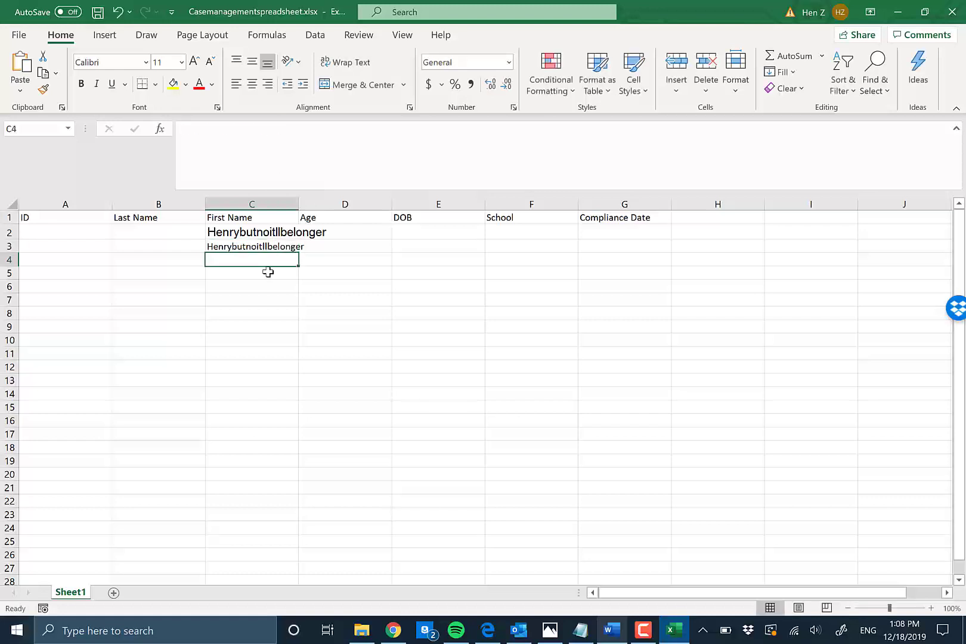
mouse_move(298, 204)
left_mouse_down()
mouse_move(314, 204)
mouse_move(306, 204)
left_mouse_up()
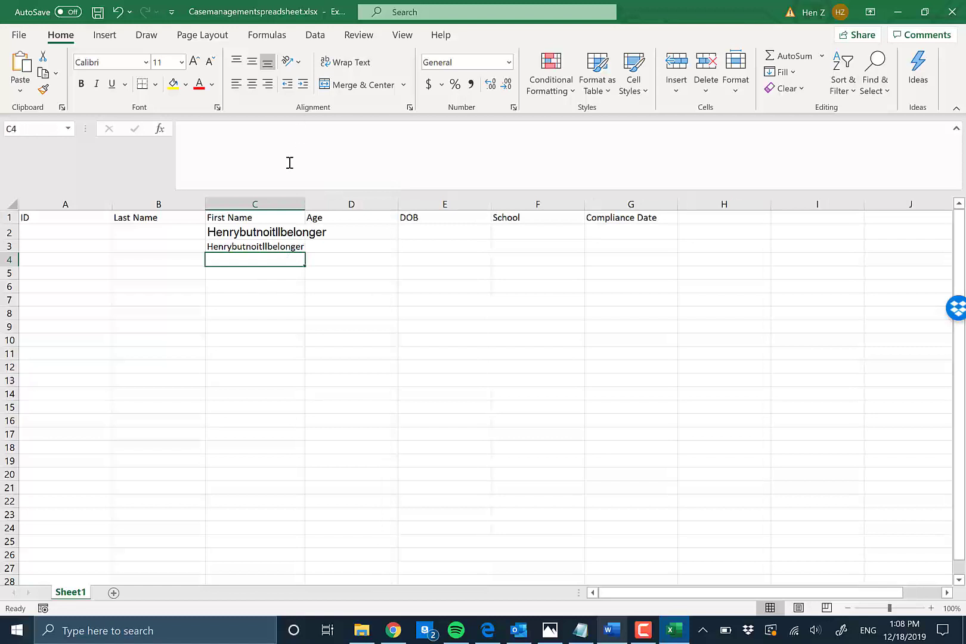
- Paste the first name into C4 using Match Destination Formatting
left_click(239, 285)
left_click(259, 259)
left_click(281, 179)
left_click(316, 323)
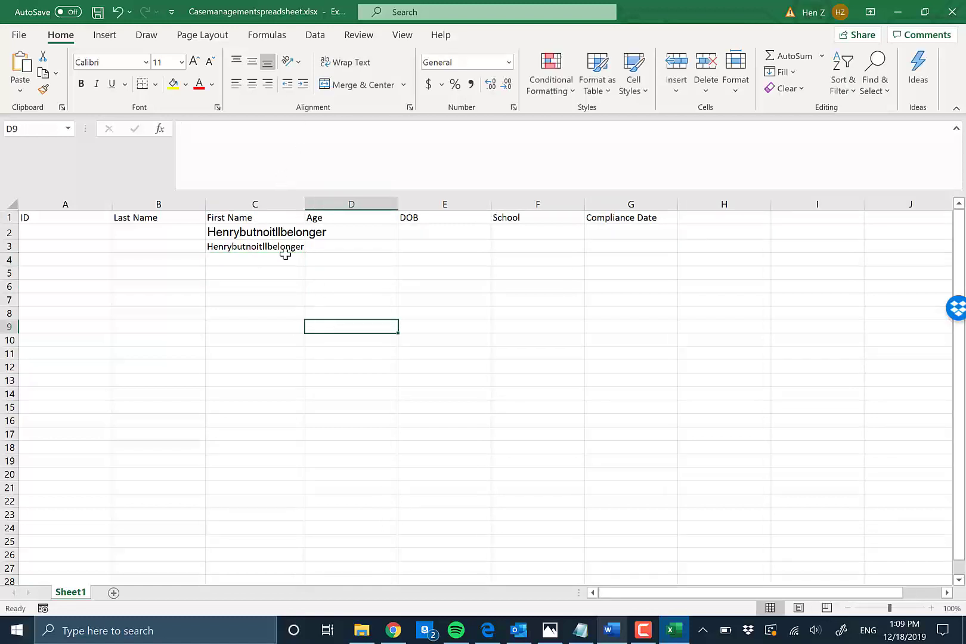
left_click(283, 258)
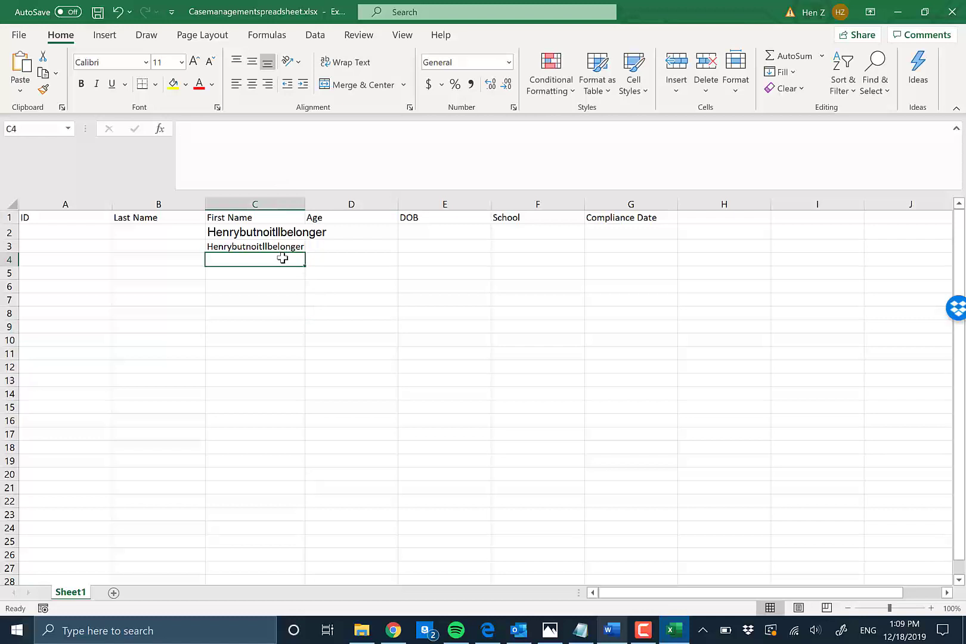
key("ctrl+v")
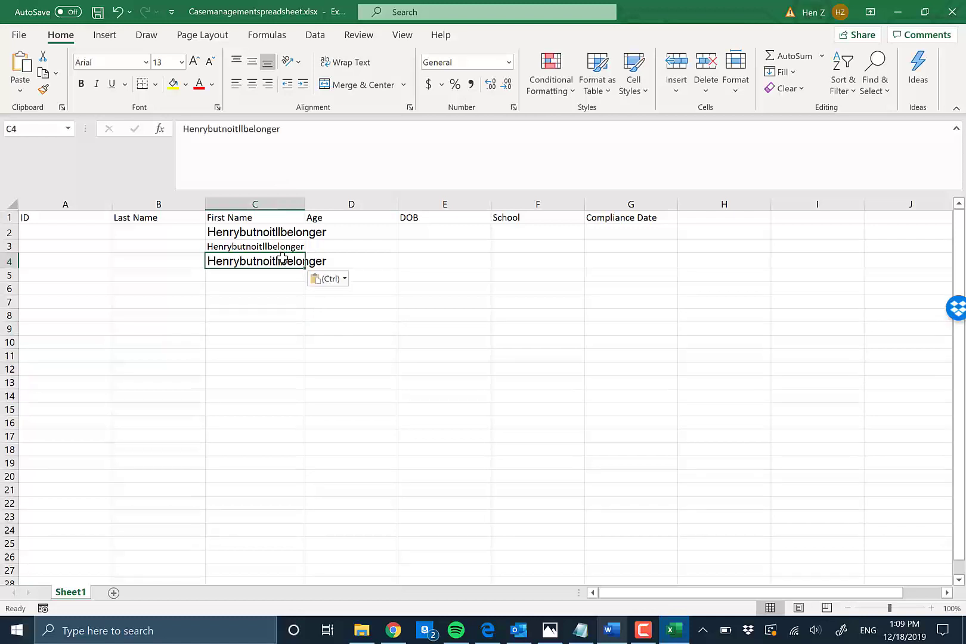
left_click(344, 281)
left_click(341, 276)
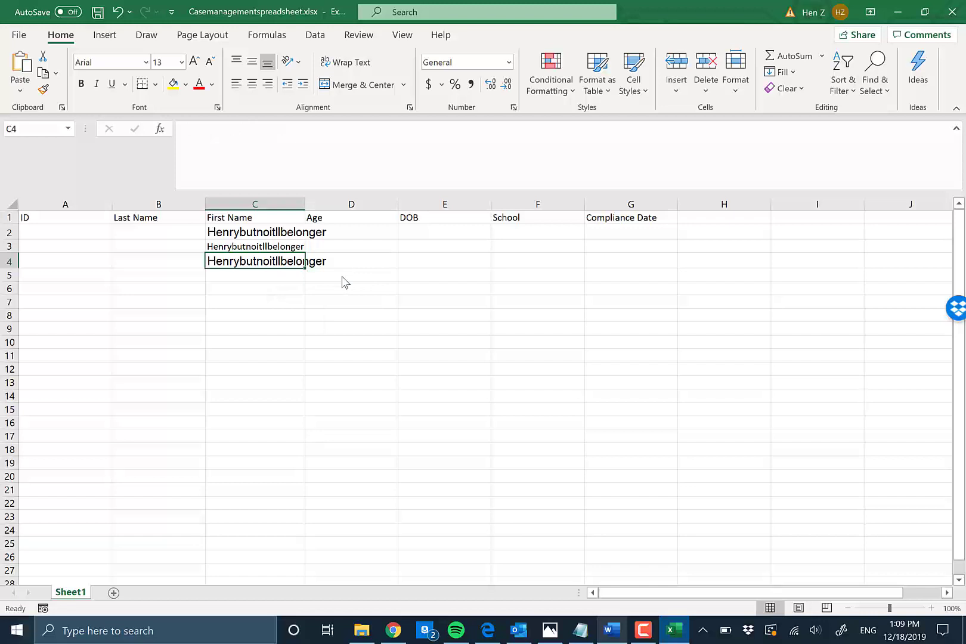
- Clear the Word-formatted name from C2 and delete the empty row 2
key("Up")
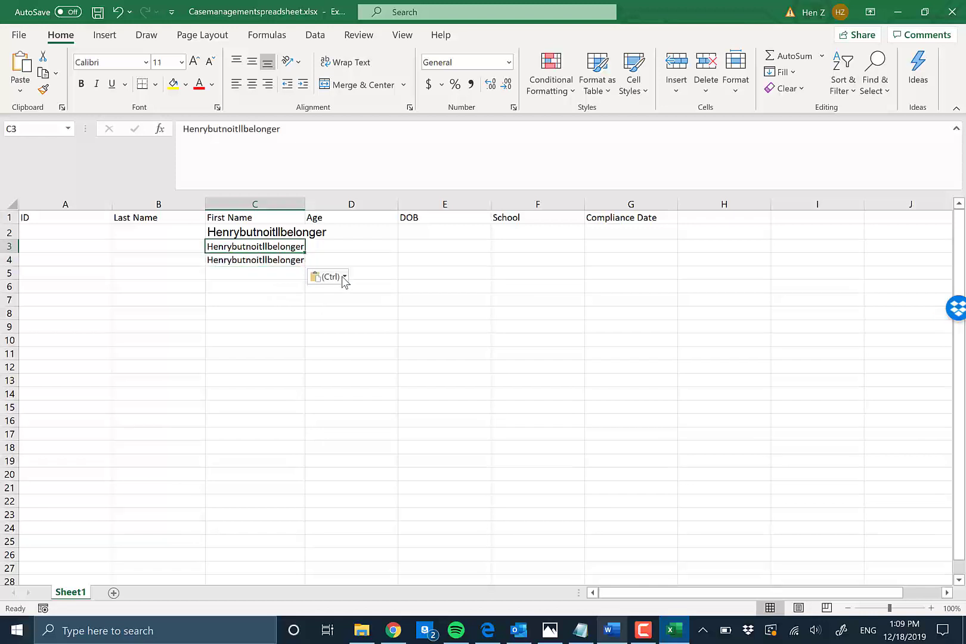
key("Up")
key("Down")
key("Up")
key("BackSpace")
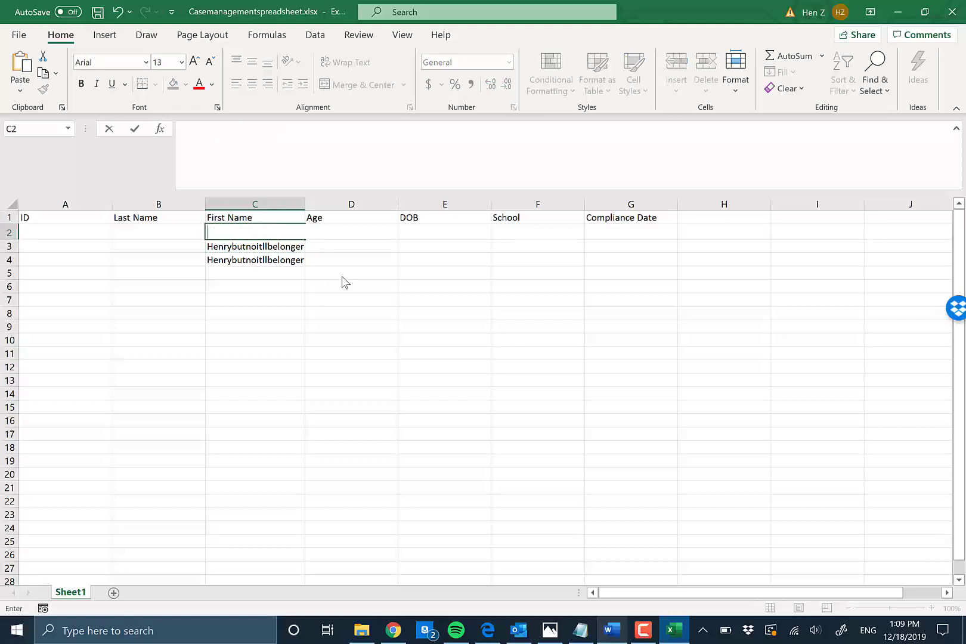
left_click(9, 232)
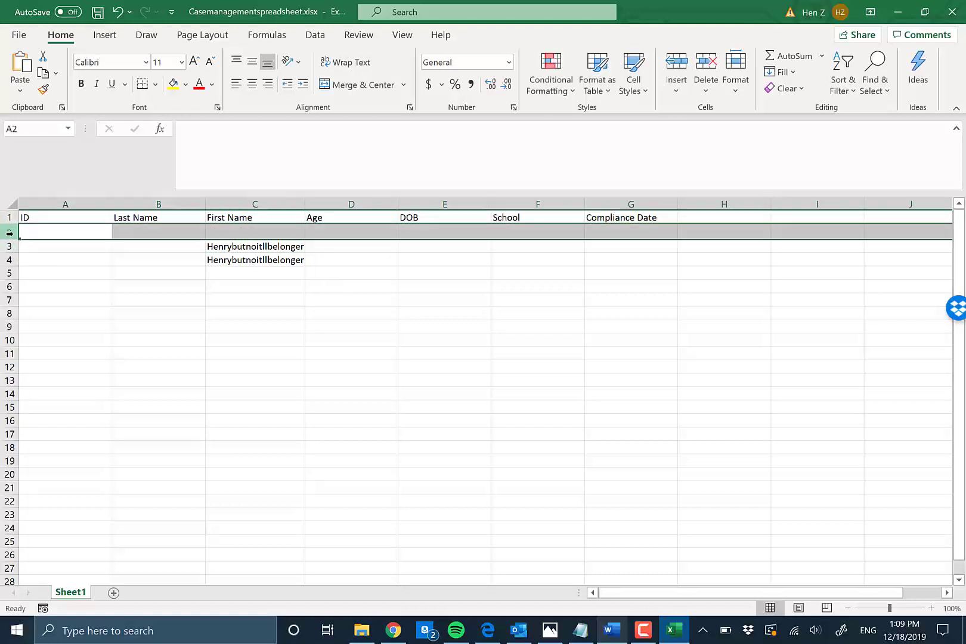
right_click(11, 233)
left_click(60, 374)
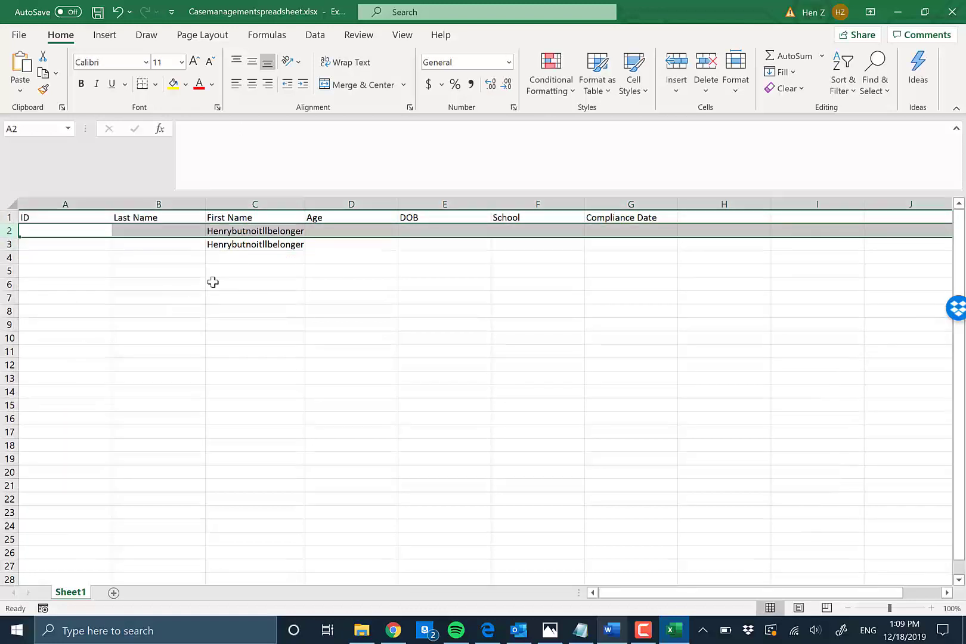
key("alt+Tab")
- Paste the student's ID number from Word into cell A2
double_click(549, 292)
key("ctrl+c")
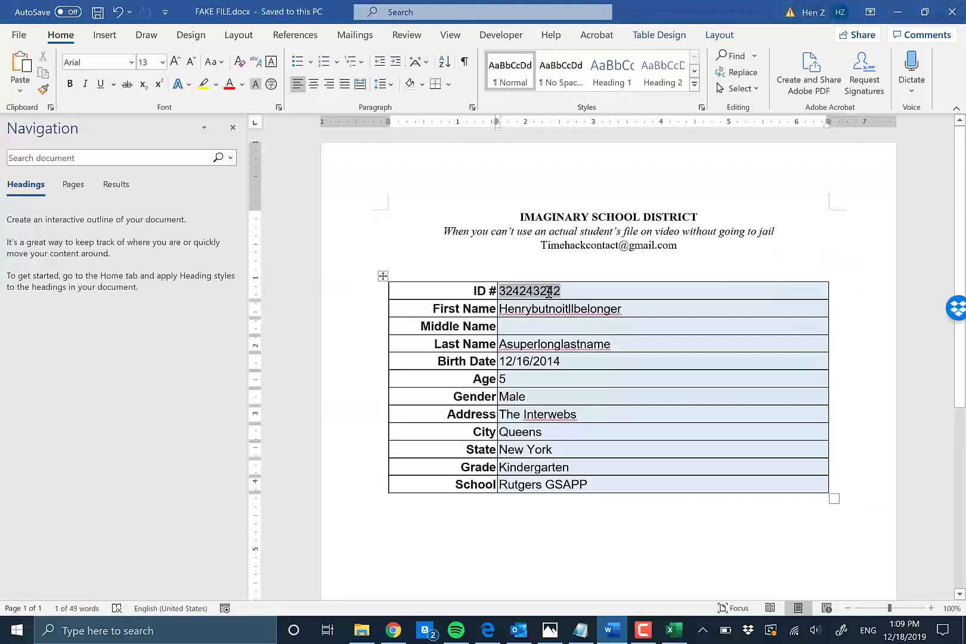
key("alt+Tab")
left_click(130, 254)
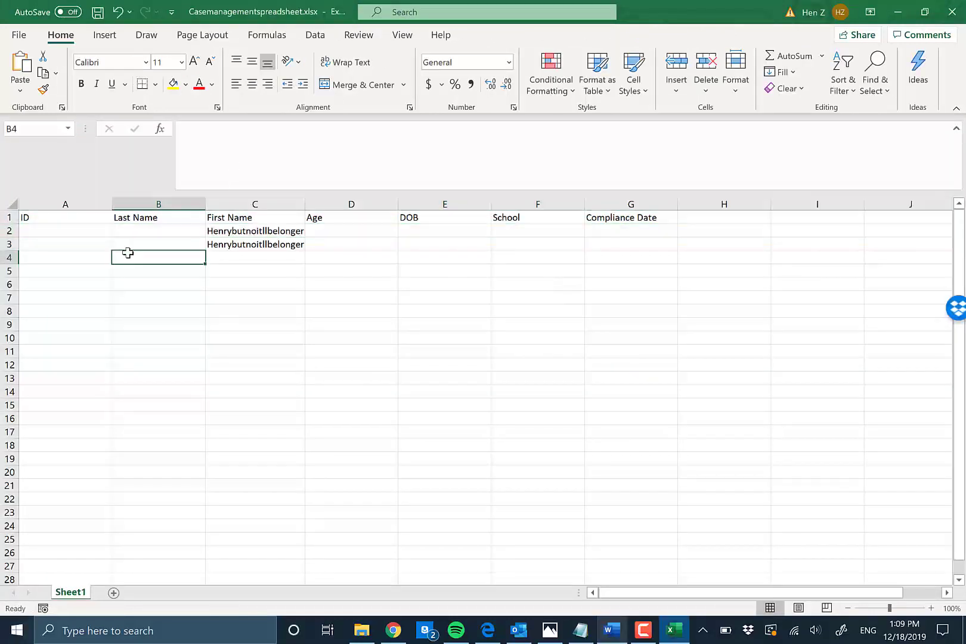
left_click(61, 229)
left_click(308, 179)
key("ctrl+v")
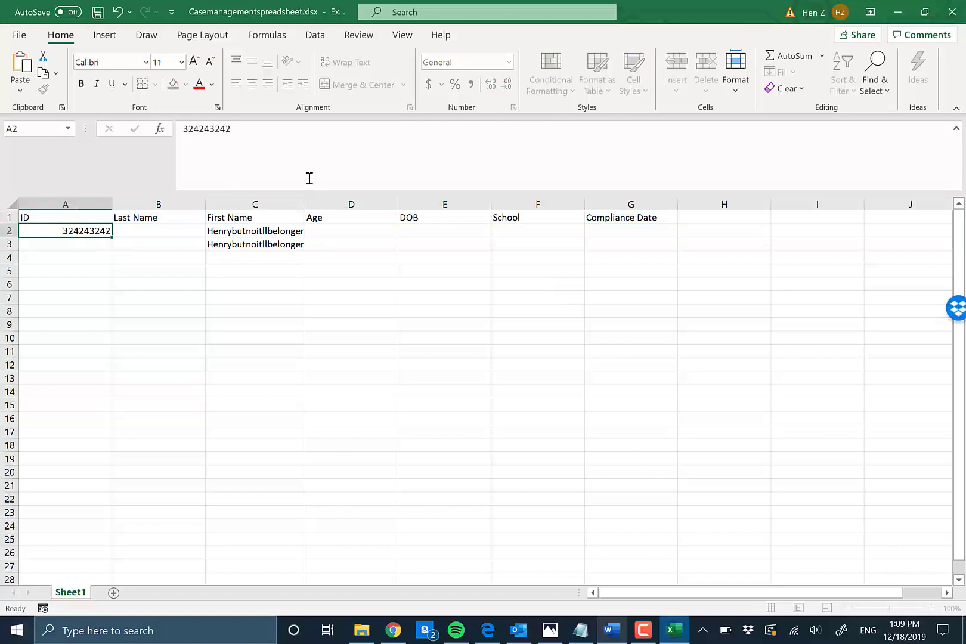
key("ctrl+Return")
key("Tab")
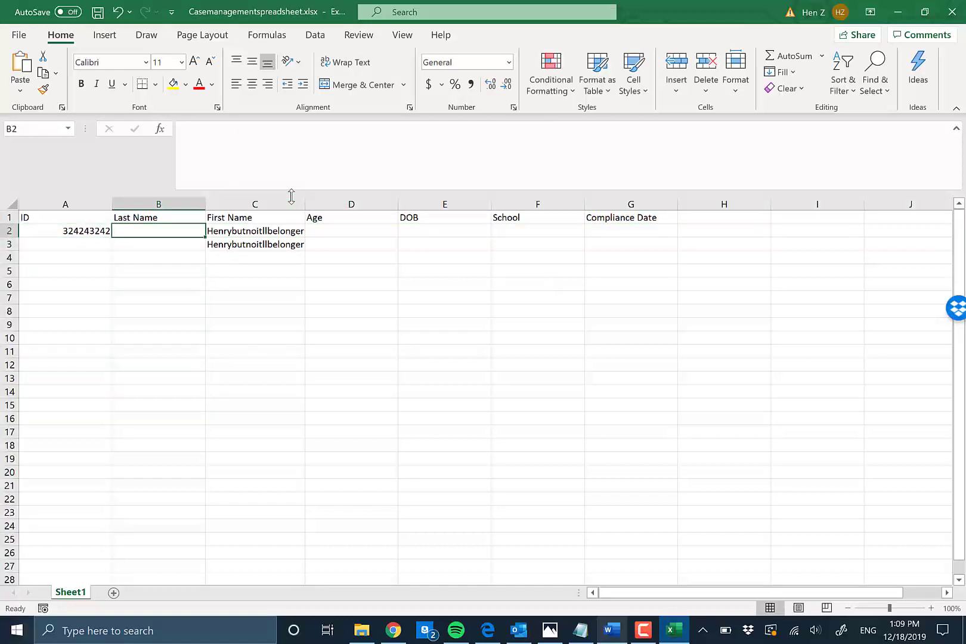
mouse_move(291, 190)
left_mouse_down()
mouse_move(297, 136)
mouse_move(288, 179)
left_mouse_up()
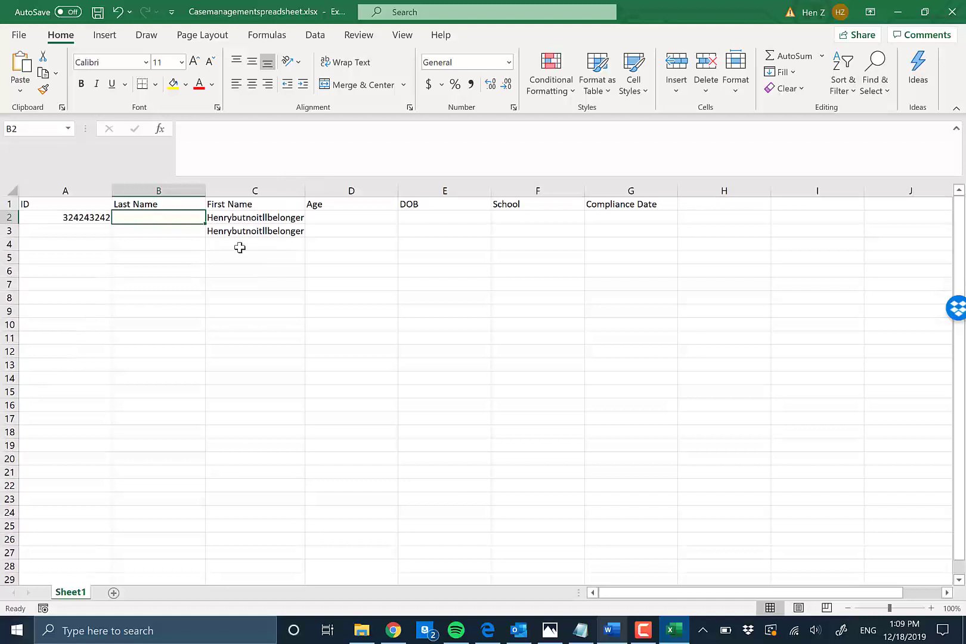
- Copy the student's last name from Word and paste it into B2
key("alt+Tab")
double_click(534, 339)
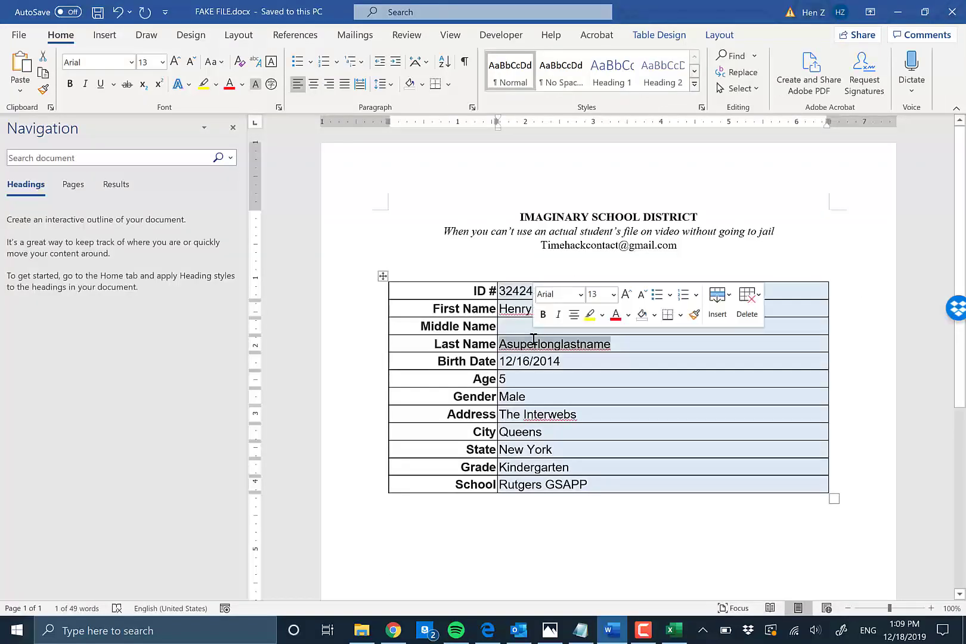
key("ctrl+c")
key("alt+Tab")
left_click(414, 147)
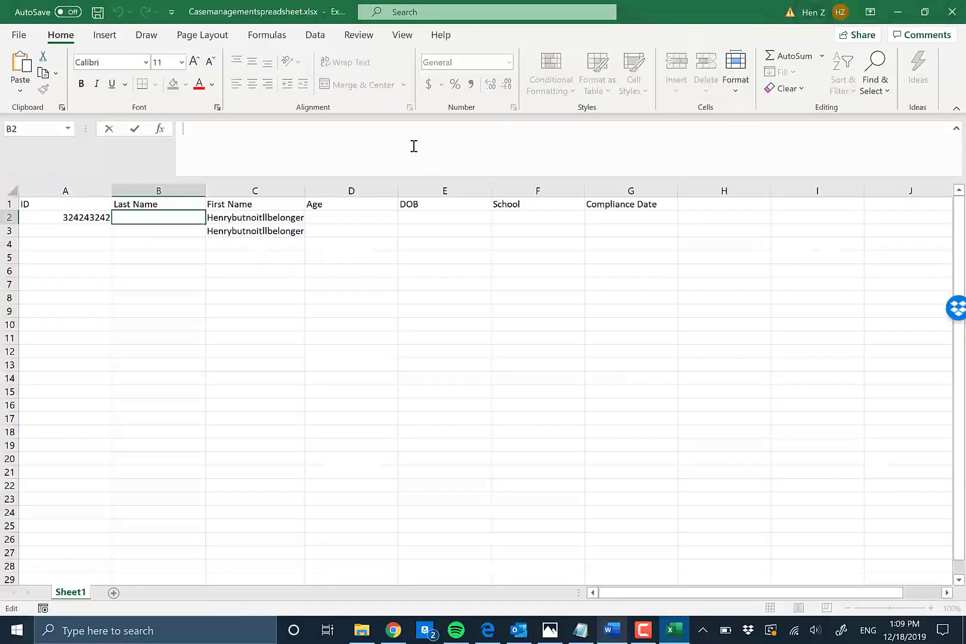
key("ctrl+v")
key("Tab")
key("Tab")
- Enter the age 5 in D2
key("alt+Tab")
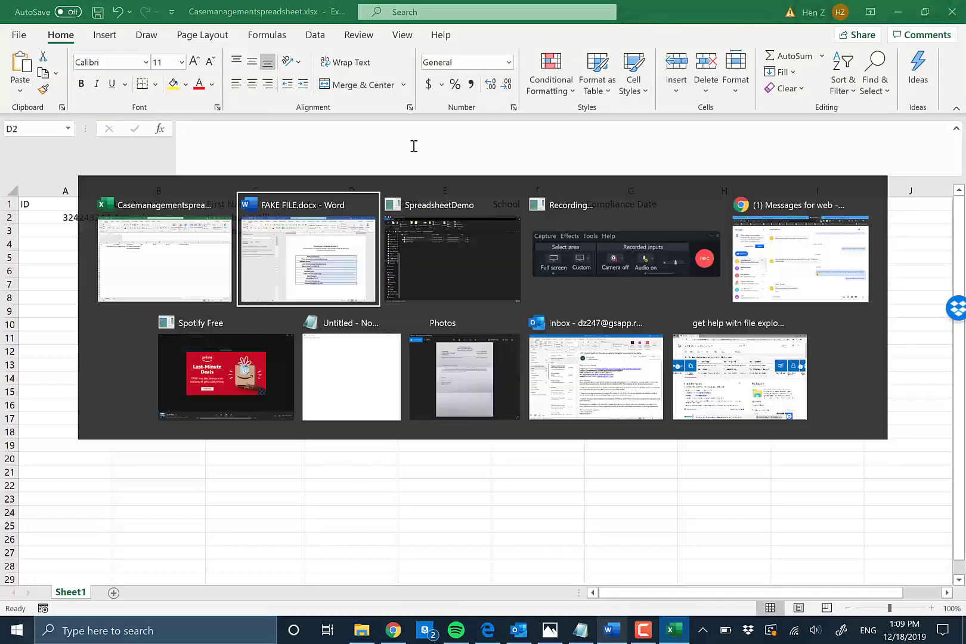
key("alt+Tab")
type("5")
key("Tab")
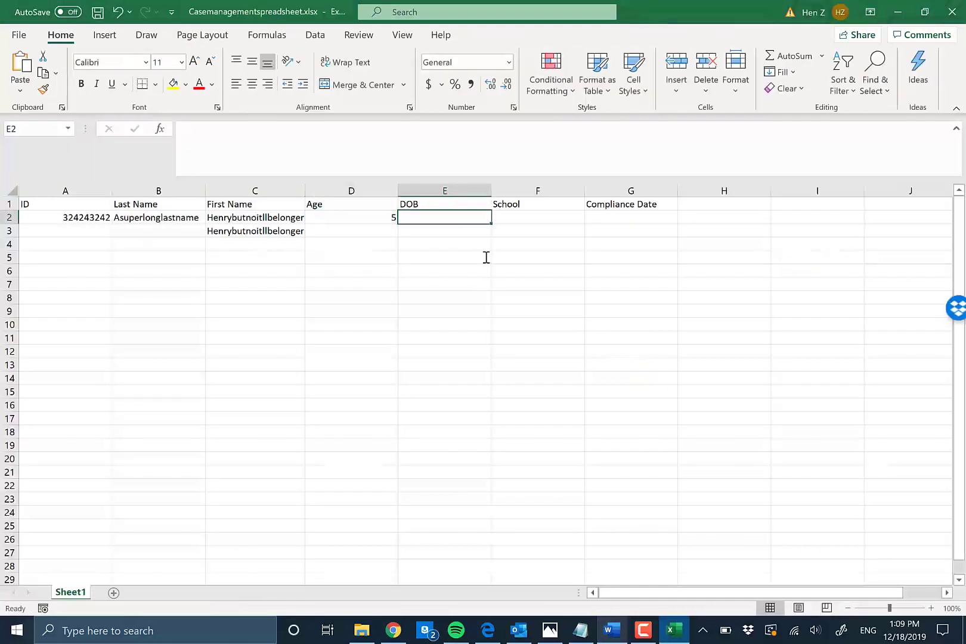
key("alt+Tab")
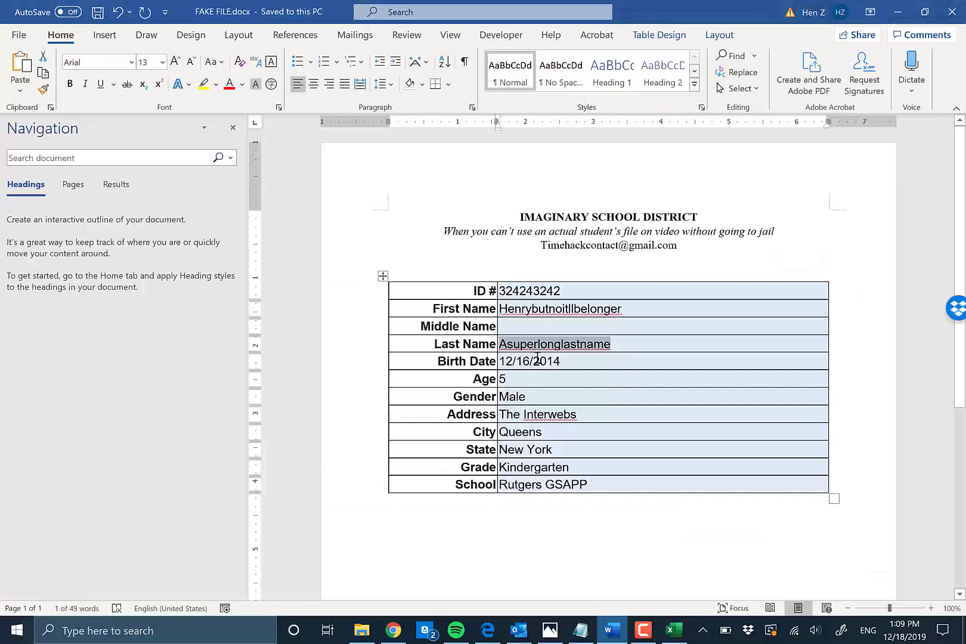
- Paste the birth date 12/16/2014 from Word into E2 as plain text
left_click(541, 364)
double_click(541, 363)
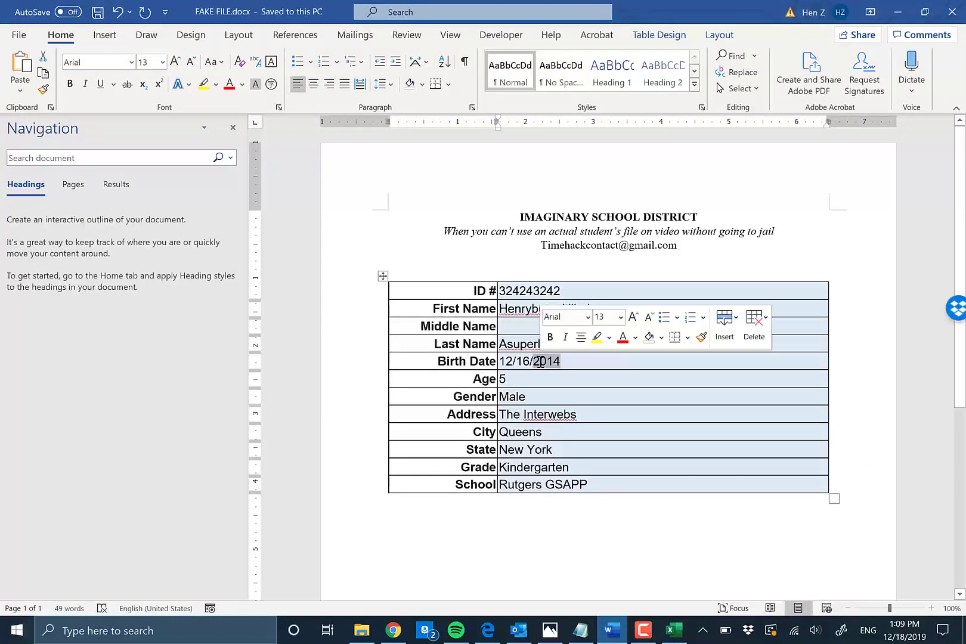
triple_click(526, 363)
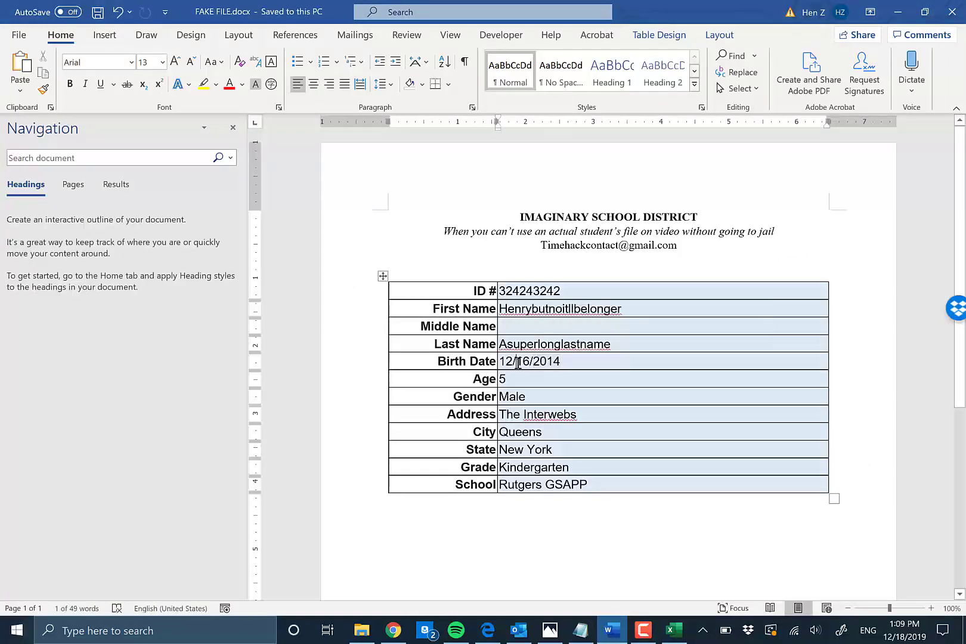
left_click(564, 410)
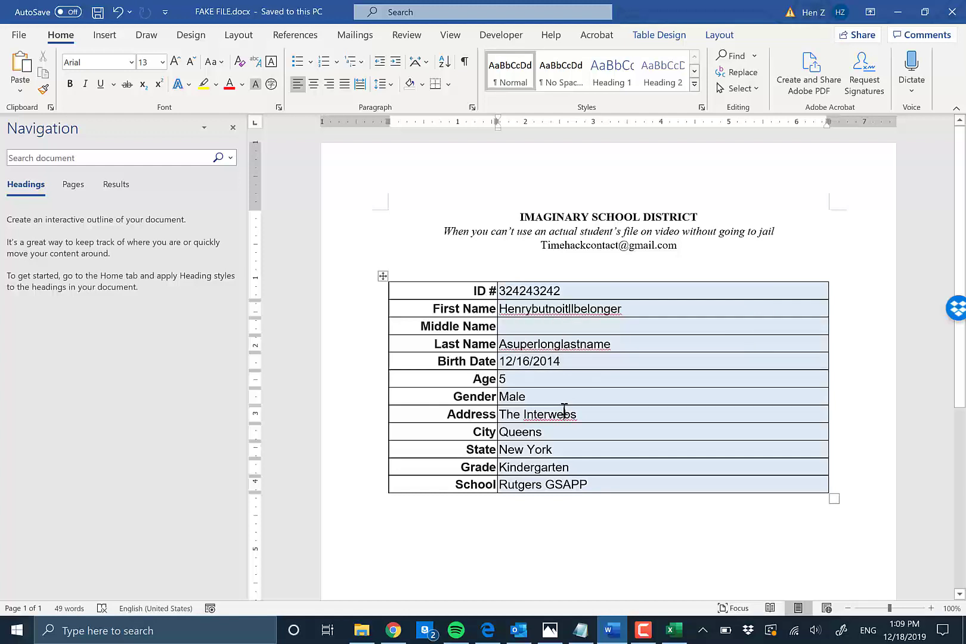
triple_click(549, 365)
key("alt+Tab")
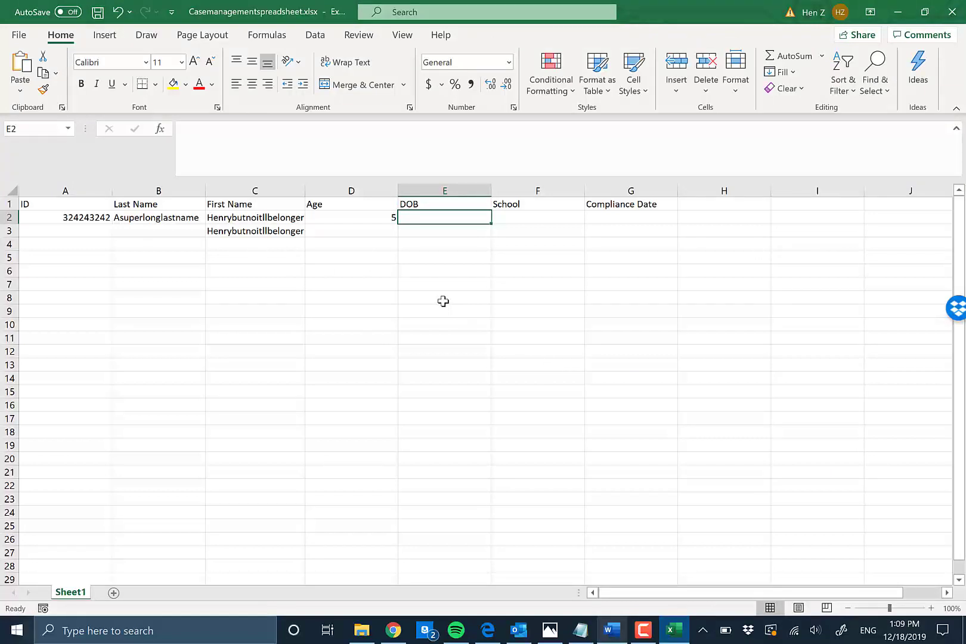
key("ctrl+v")
key("ctrl+z")
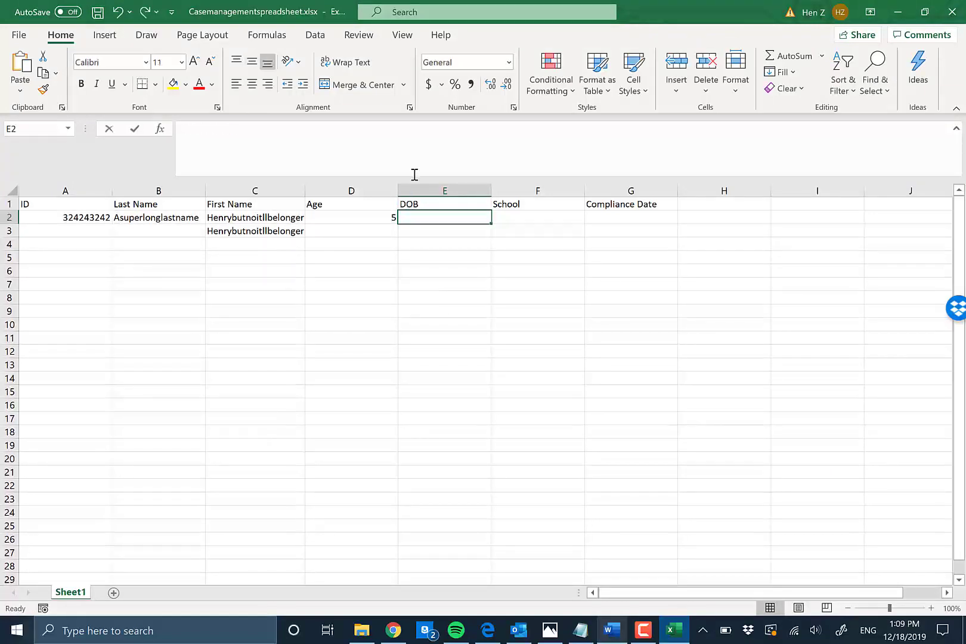
left_click(414, 174)
key("ctrl+v")
key("Return")
key("Up")
key("Right")
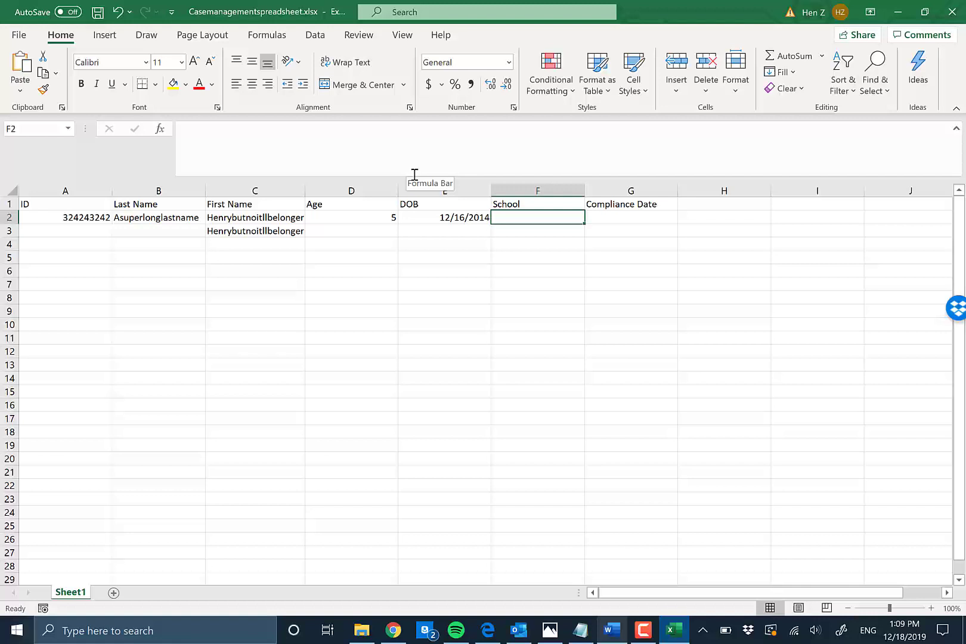
- Copy the school Rutgers GSAPP from Word into F2
key("alt+Tab")
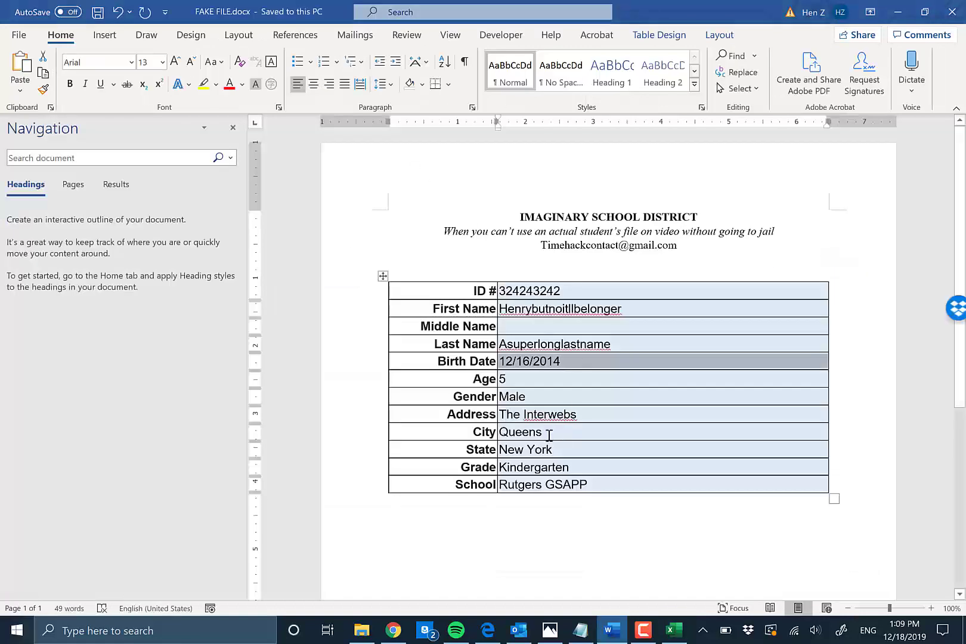
double_click(534, 484)
triple_click(534, 485)
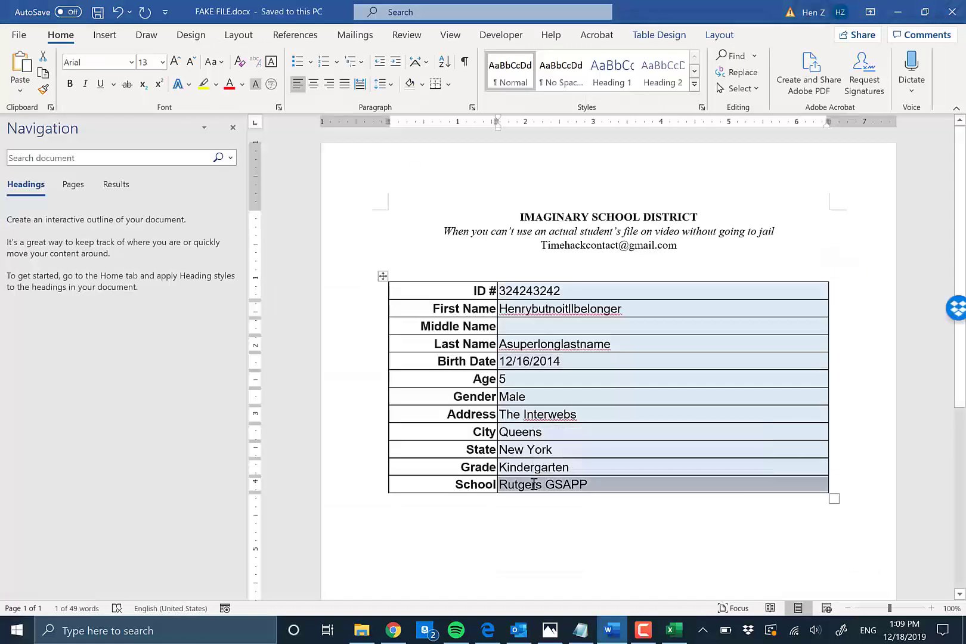
key("alt+Tab")
left_click(376, 143)
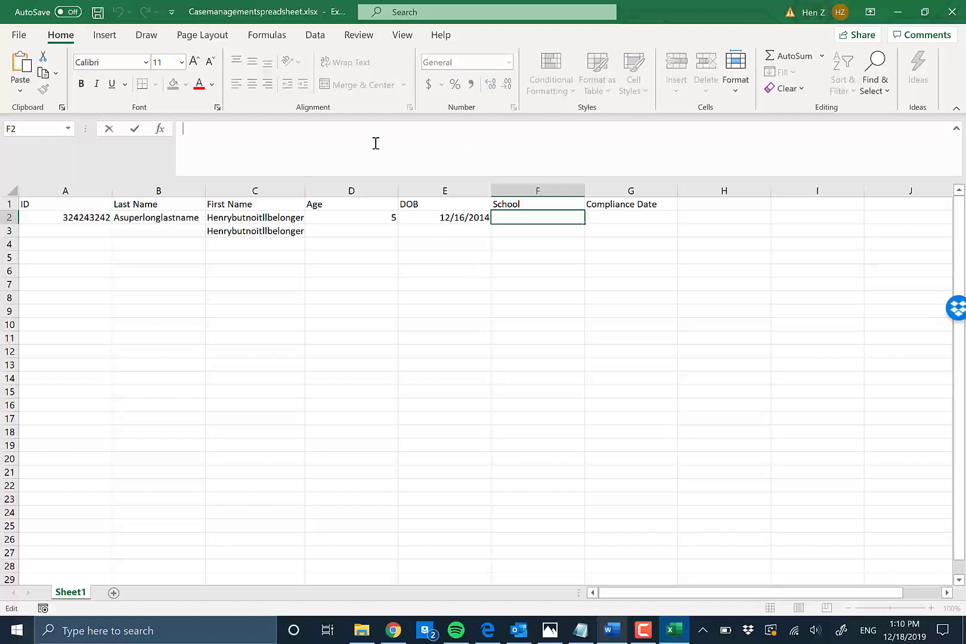
key("ctrl+v")
key("Return")
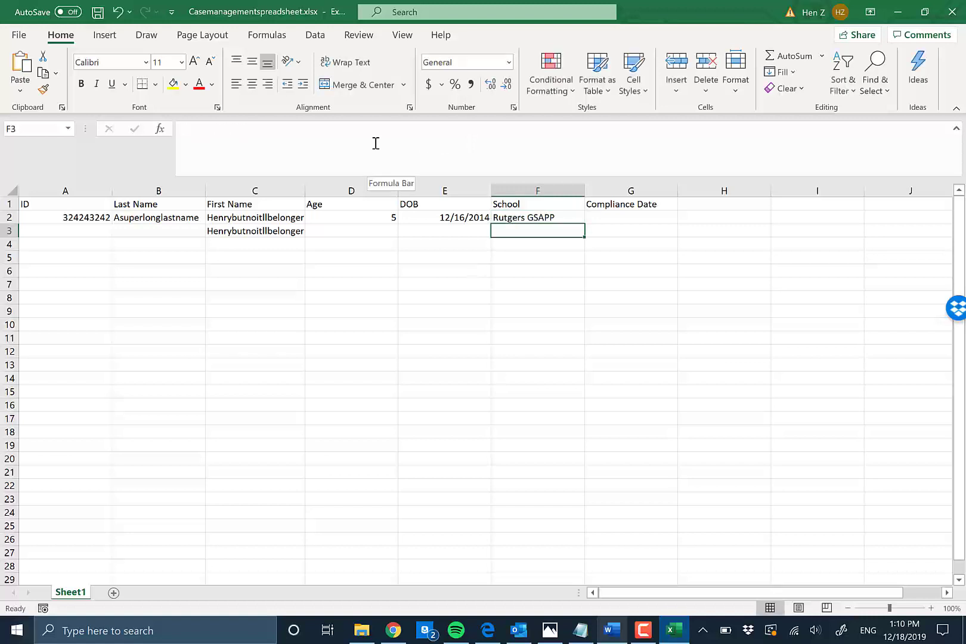
- Paste the school name into F3 in the sheet's formatting
left_click(539, 230)
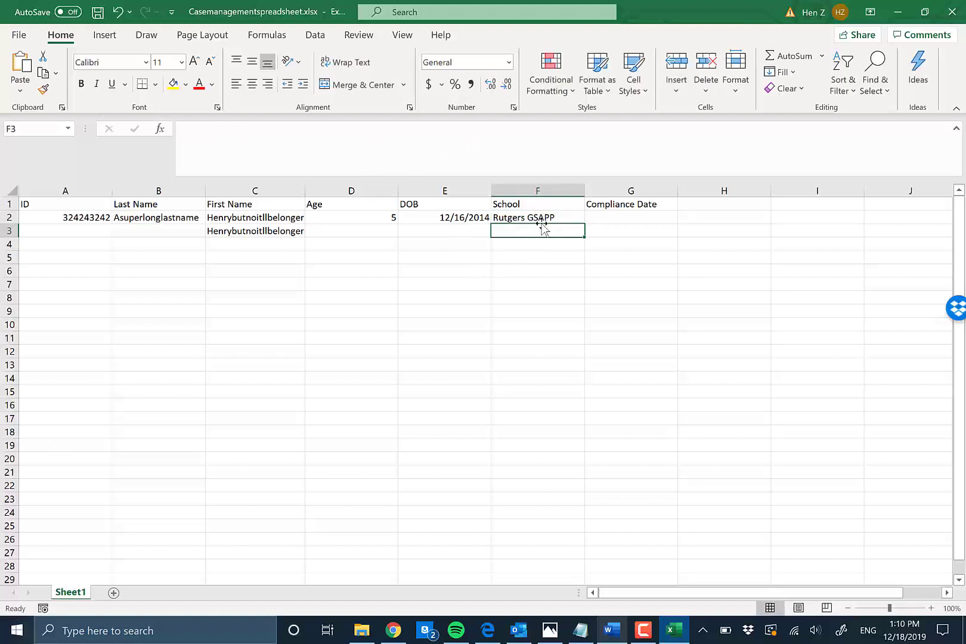
key("ctrl+v")
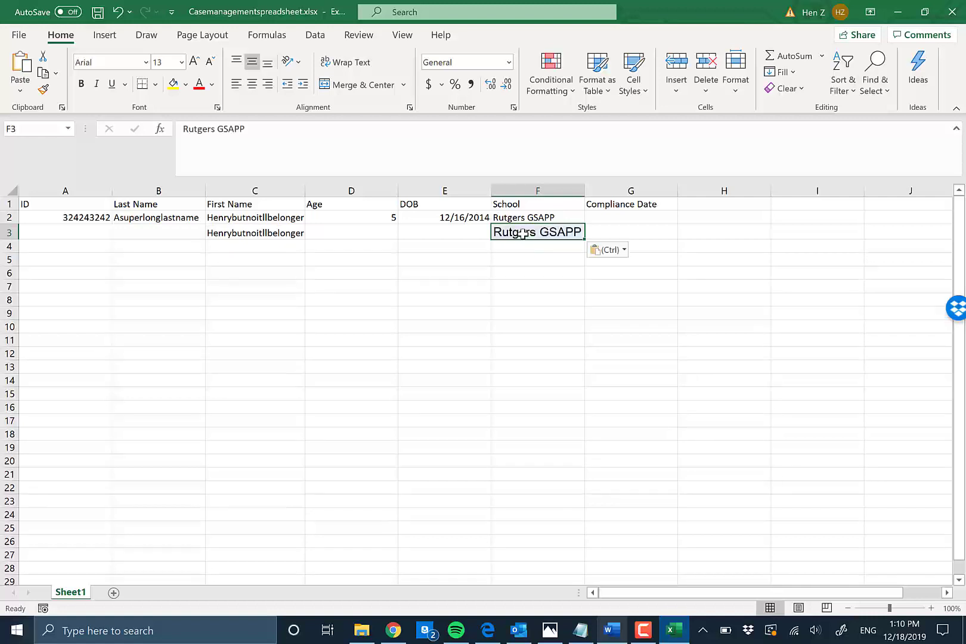
key("ctrl")
key("Escape")
key("ctrl+v")
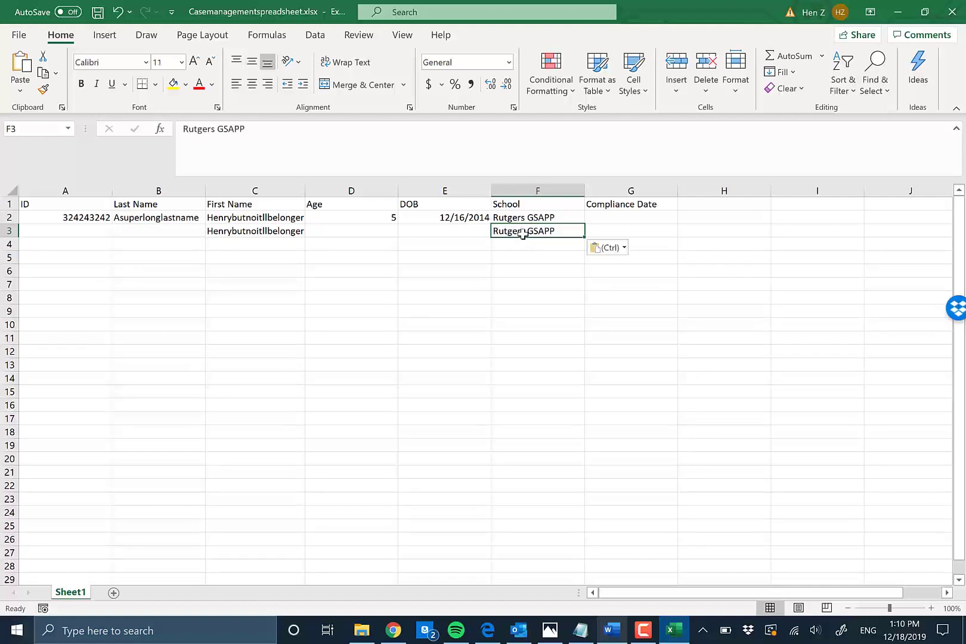
- Clear the stray entries across A3:F3, leaving row 3 empty
key("shift+Left")
key("shift+Left")
key("shift+Left")
key("shift+Left")
key("shift+Left")
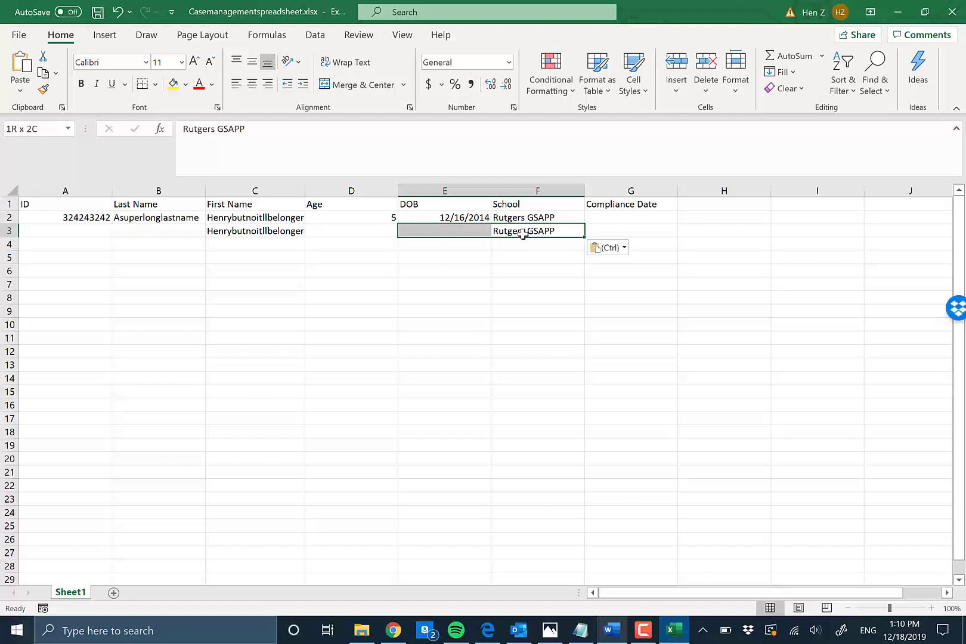
key("shift+Right")
key("shift+Right")
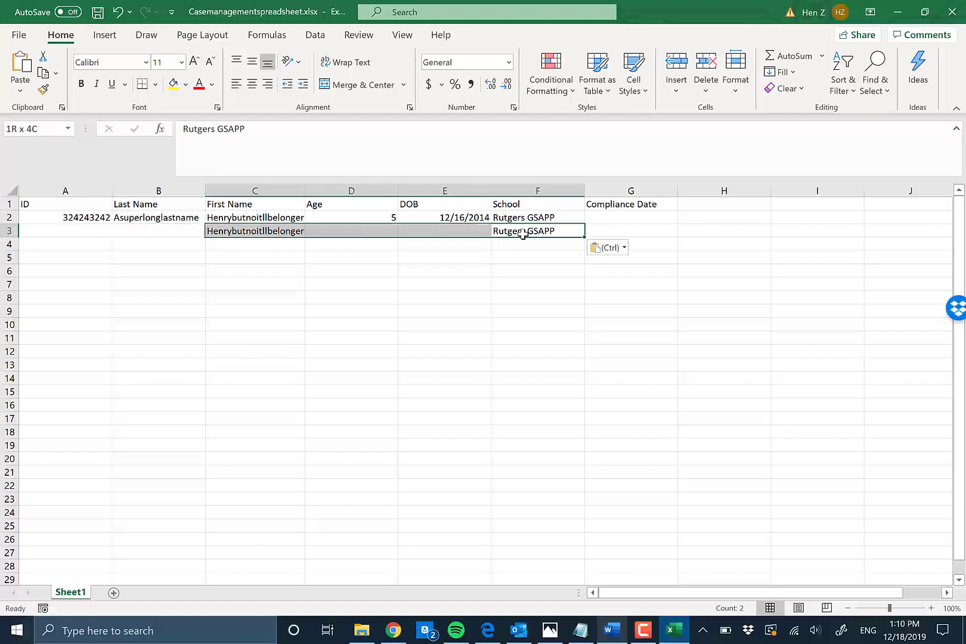
key("shift+Left")
key("shift+Left")
key("Delete")
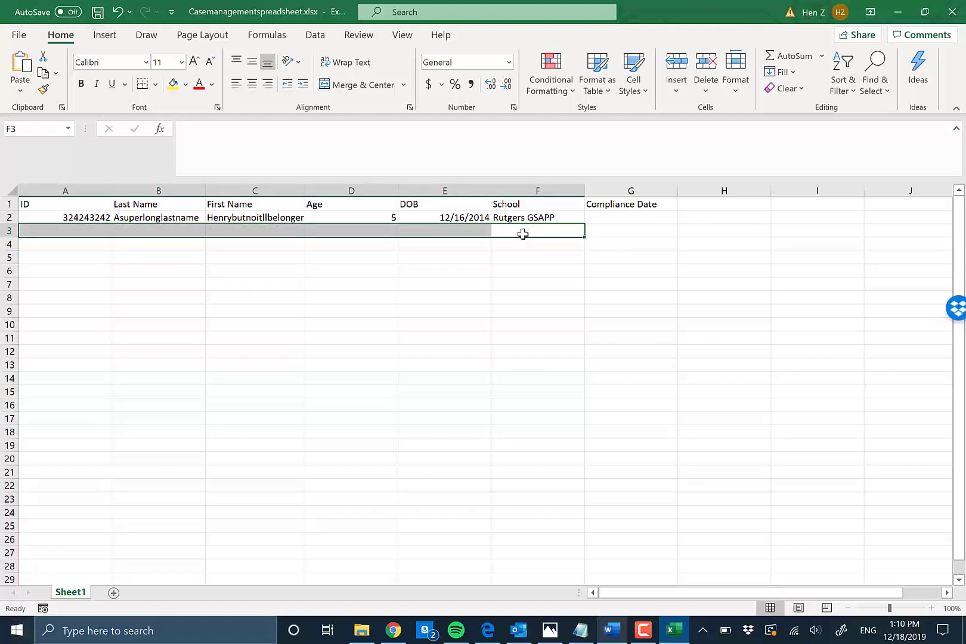
key("Right")
key("Right")
key("Left")
key("Left")
key("Left")
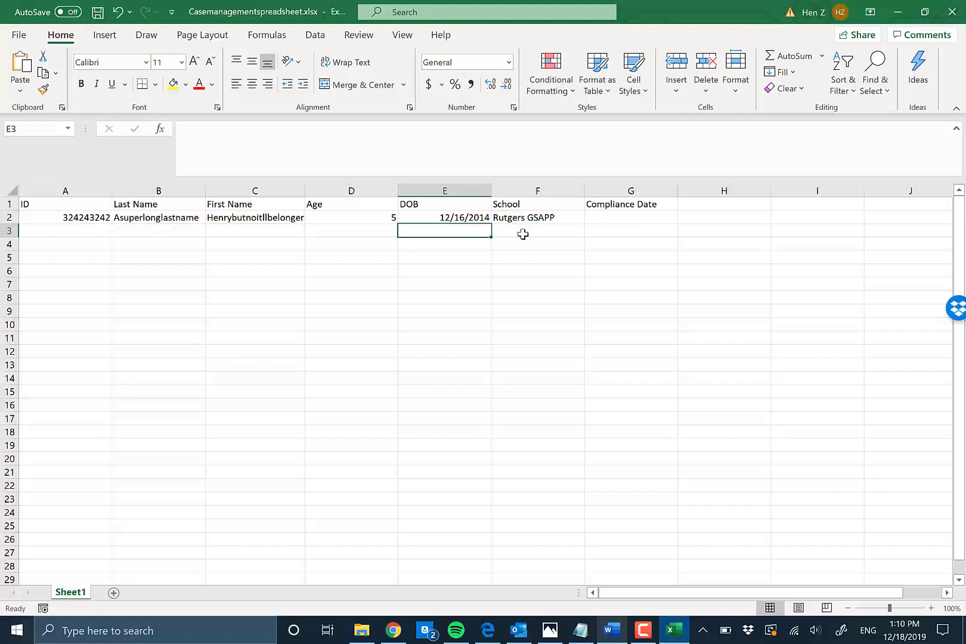